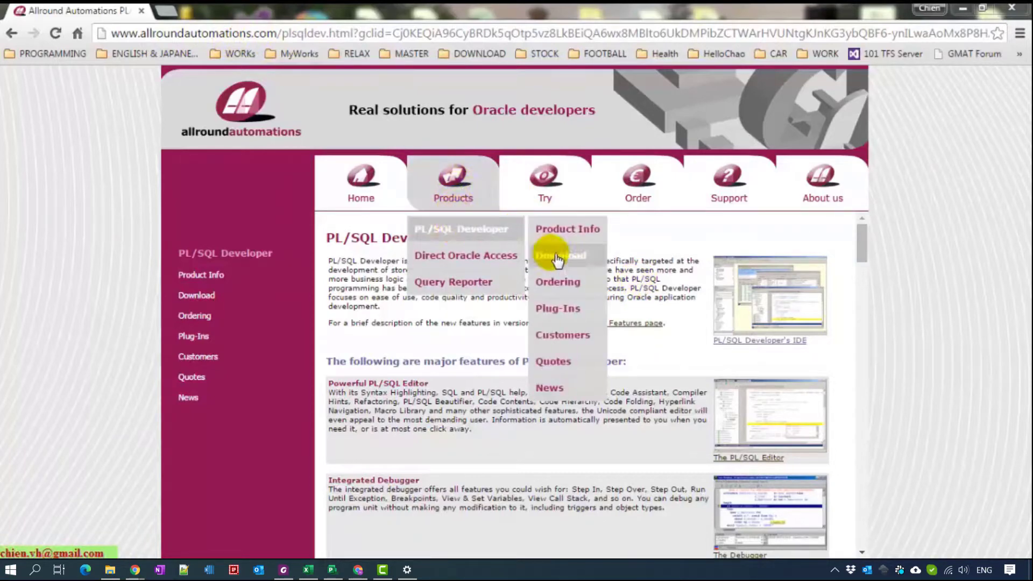
Download the plsqldev1104.exe evaluation installer from the Allround Automations downloads page
left_click(557, 259)
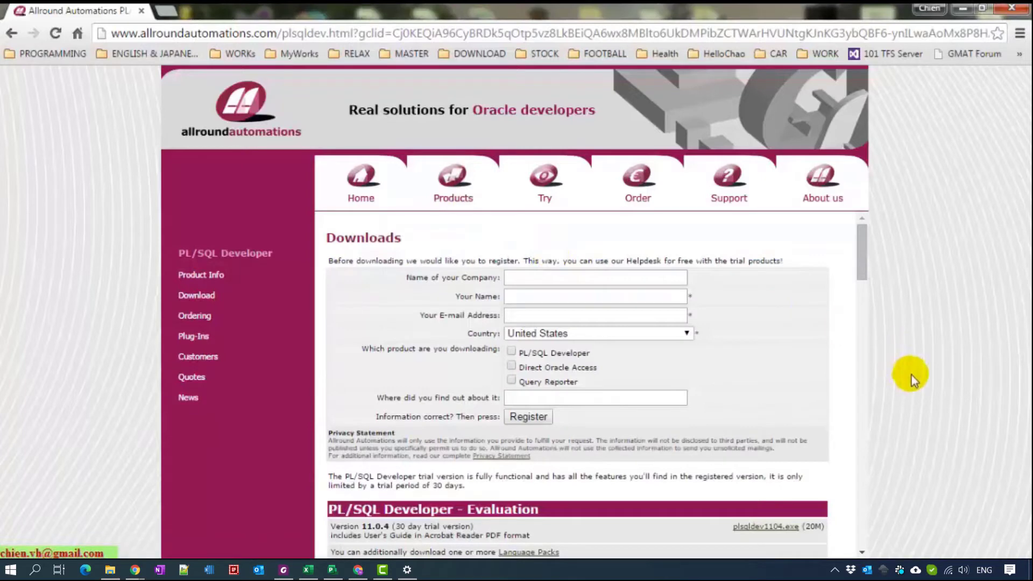
left_click_drag(862, 250, 868, 295)
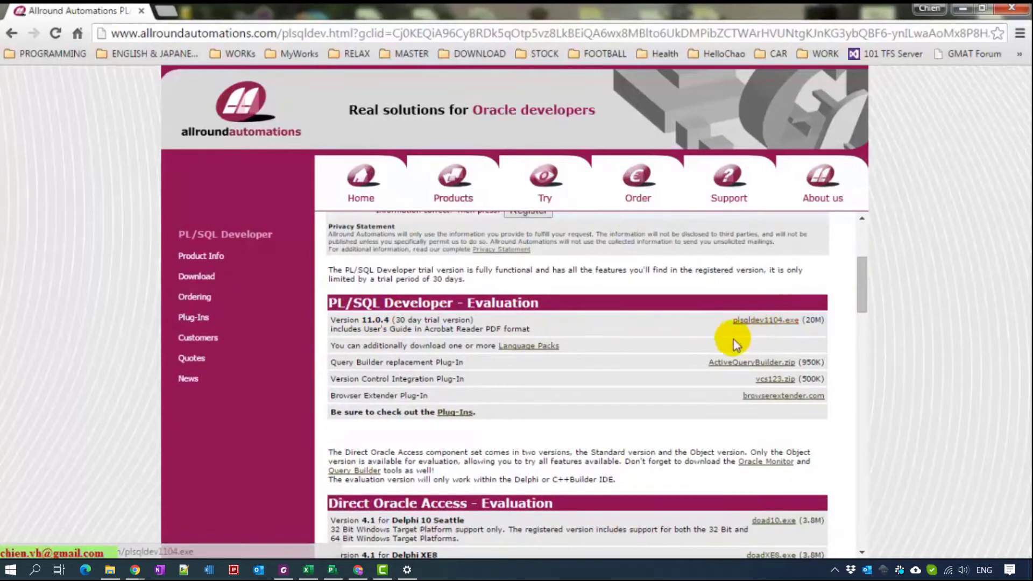
left_click(774, 324)
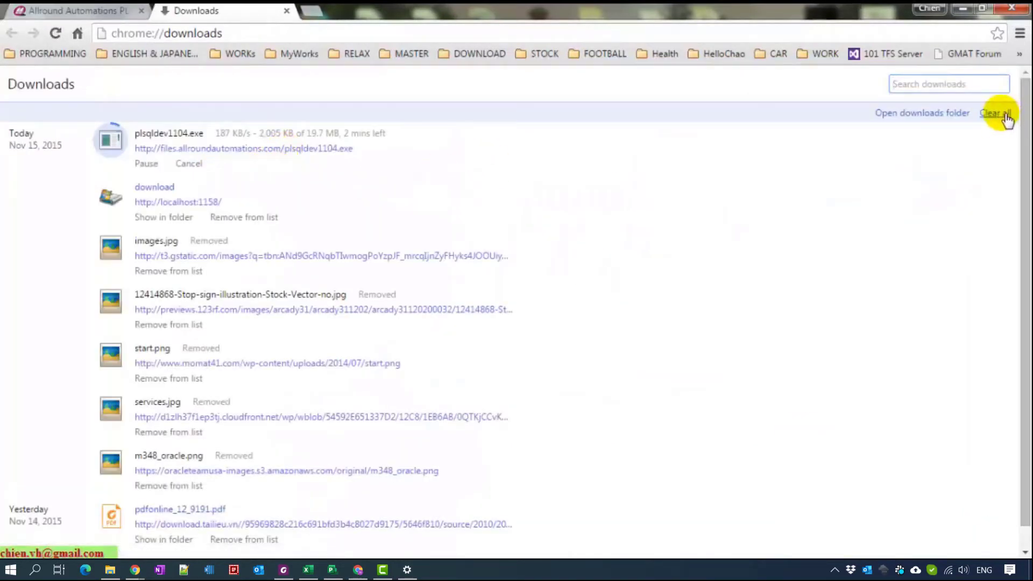
Clear Chrome's download history, run plsqldev1104.exe, then close the downloads tab and minimize Chrome
left_click(1004, 113)
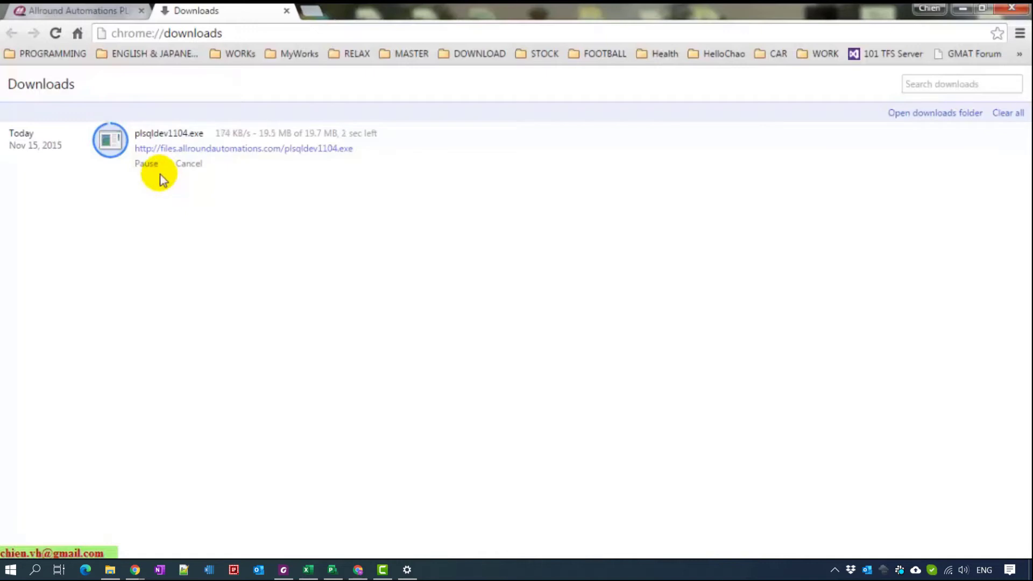
left_click(168, 134)
key("Escape")
left_click(286, 10)
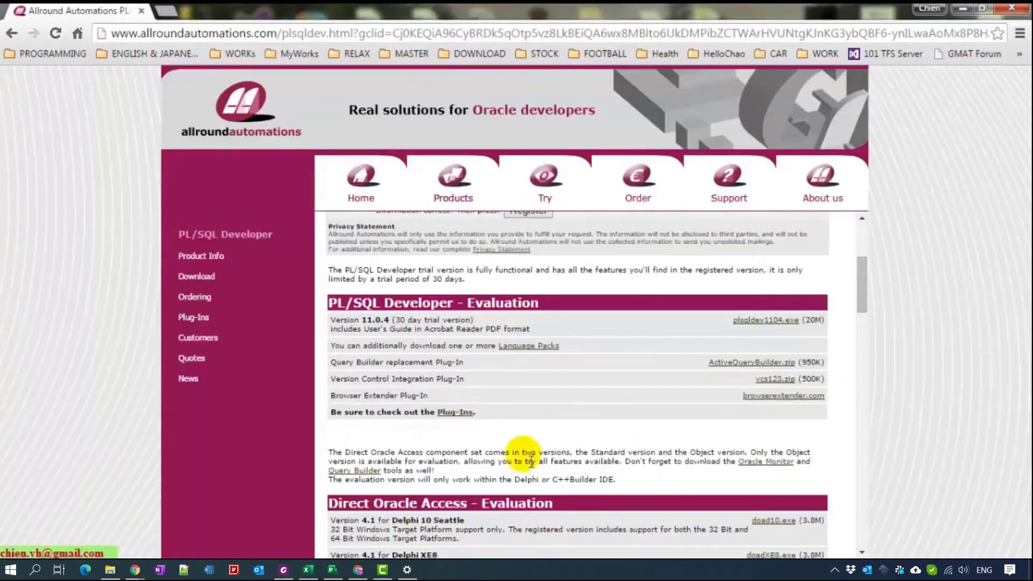
left_click(965, 11)
Allow the installer to run, confirm installing version 11.0.4, and accept the licence agreement
left_click(554, 298)
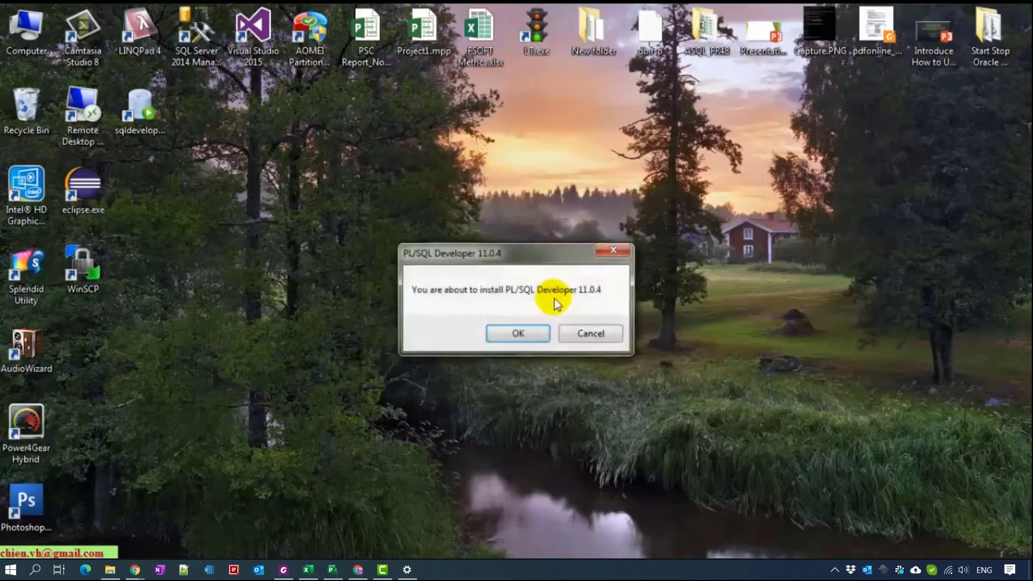
left_click(518, 333)
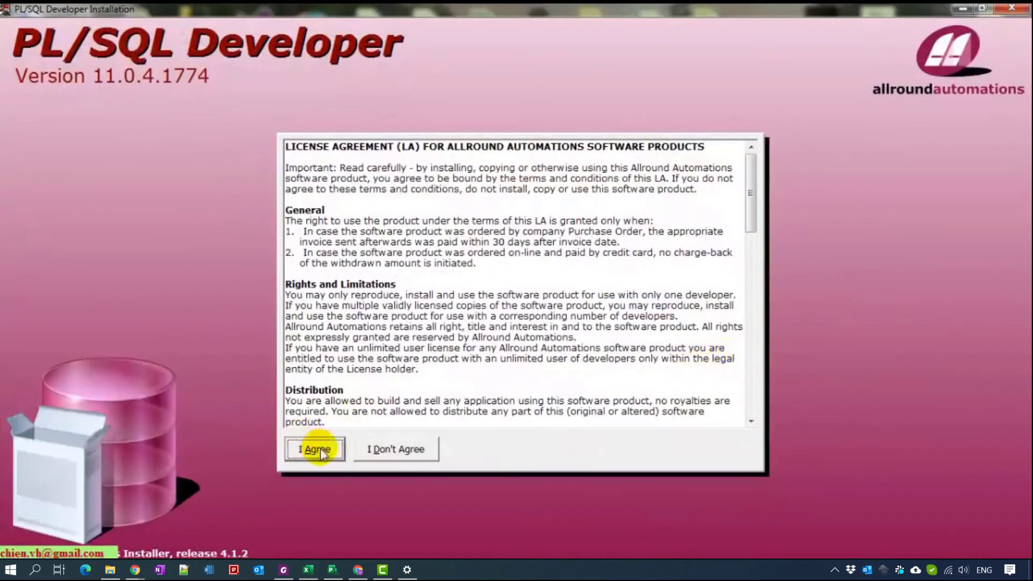
left_click(314, 449)
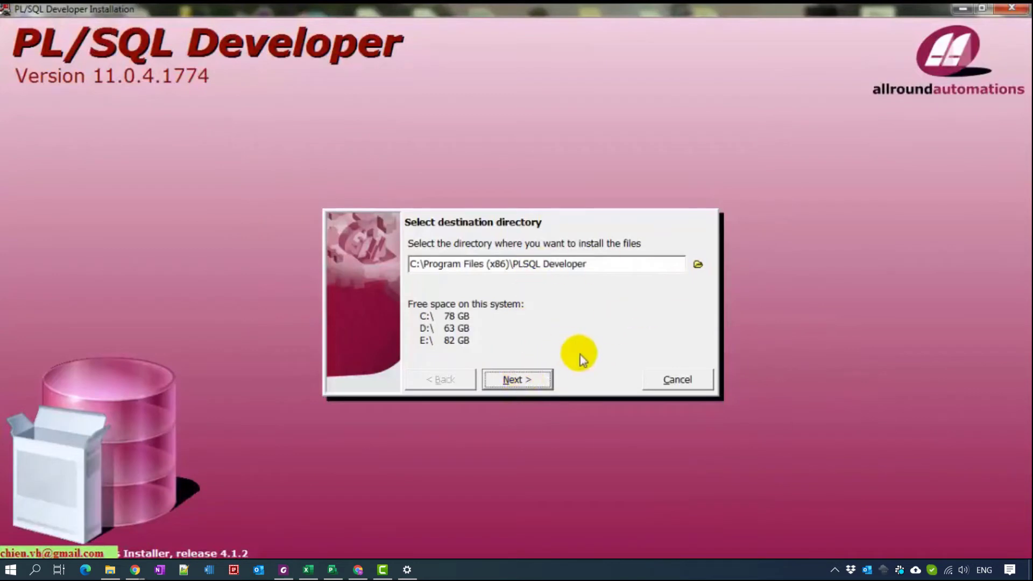
Keep the default C:\Program Files (x86)\PLSQL Developer folder, dismissing the parentheses warning
left_click(526, 380)
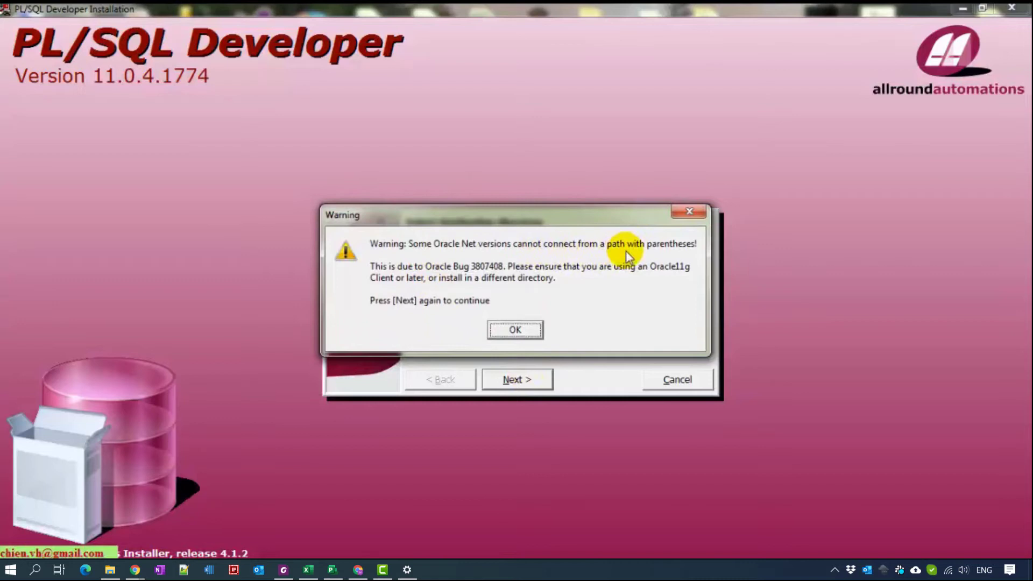
left_click(515, 330)
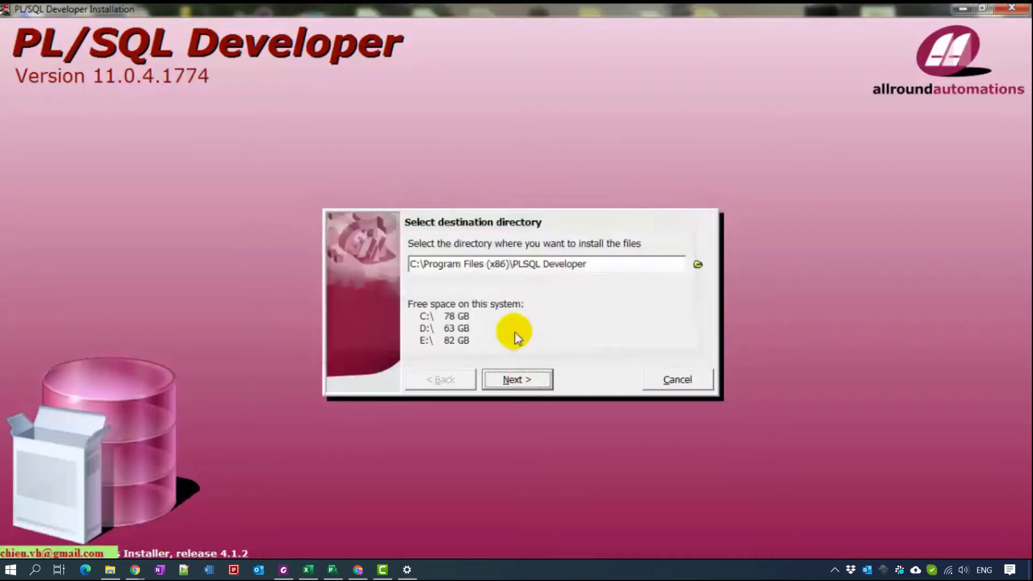
left_click(518, 381)
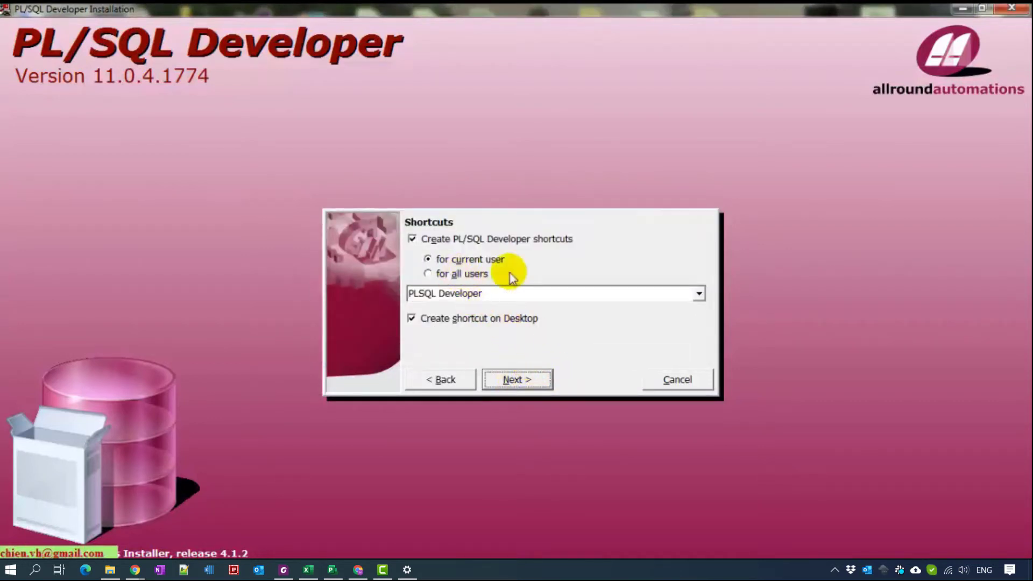
Create shortcuts for all users in the PLSQL Developer group, install, and close the installer
left_click(464, 273)
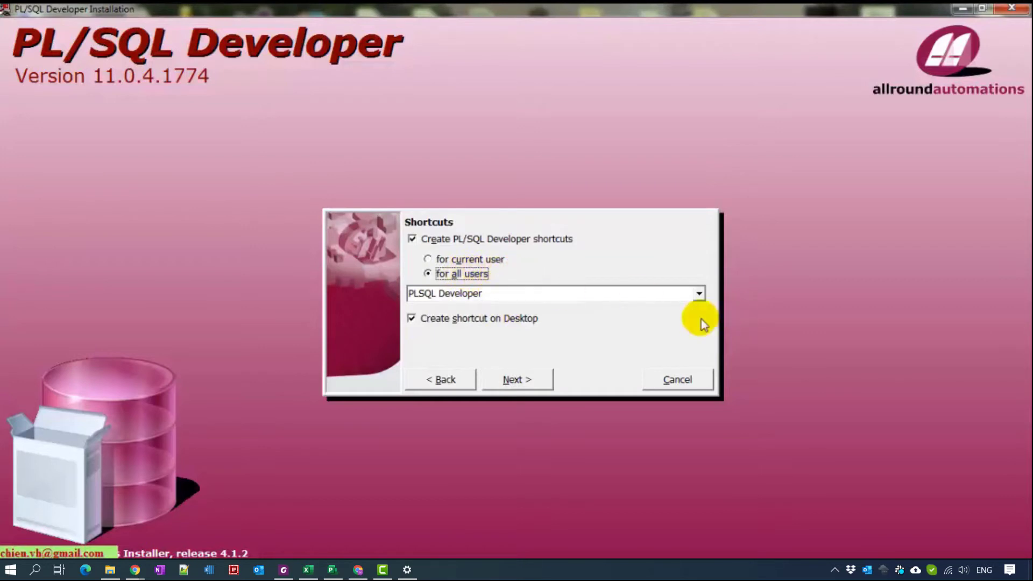
left_click(699, 294)
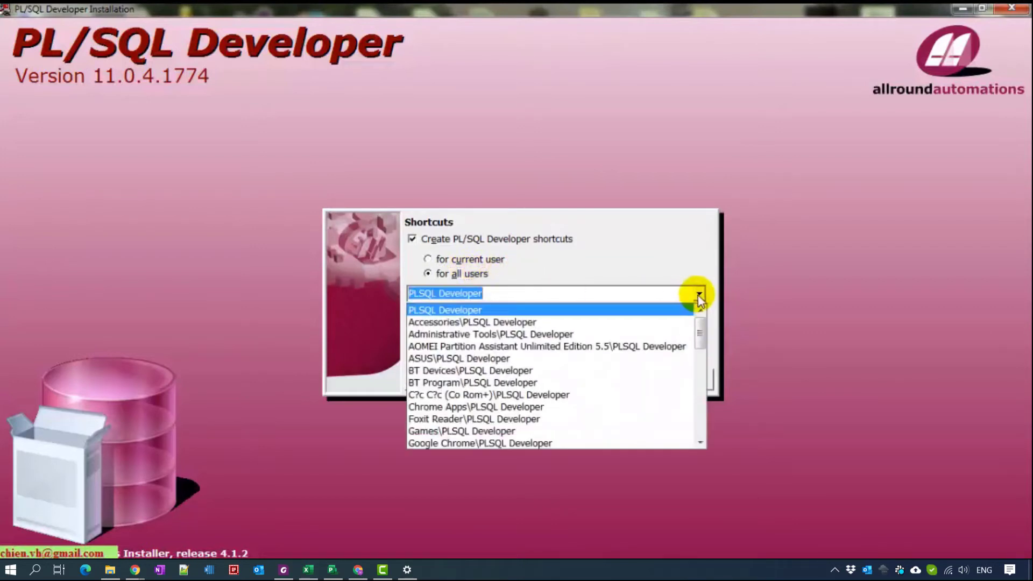
left_click(699, 299)
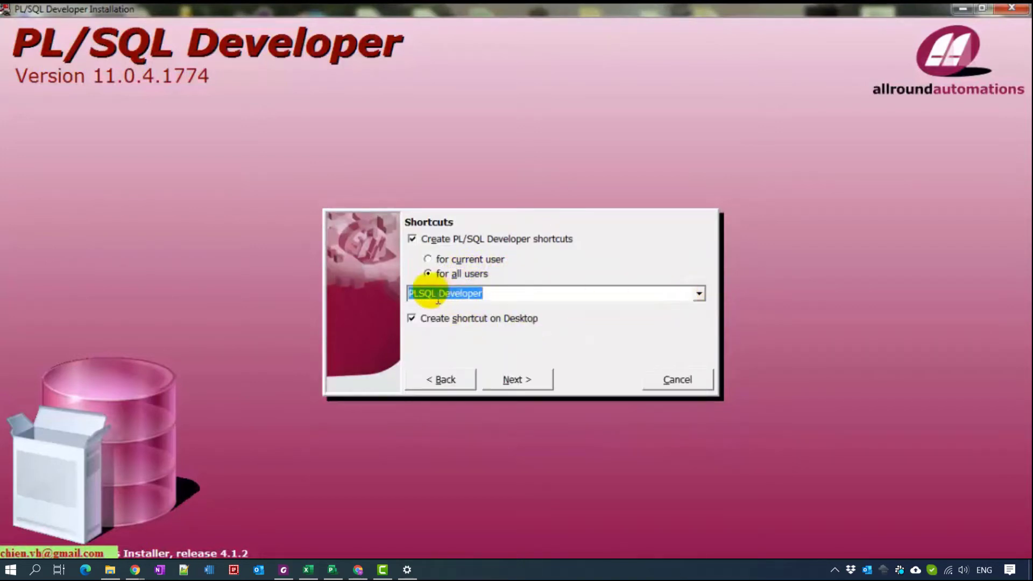
left_click(525, 379)
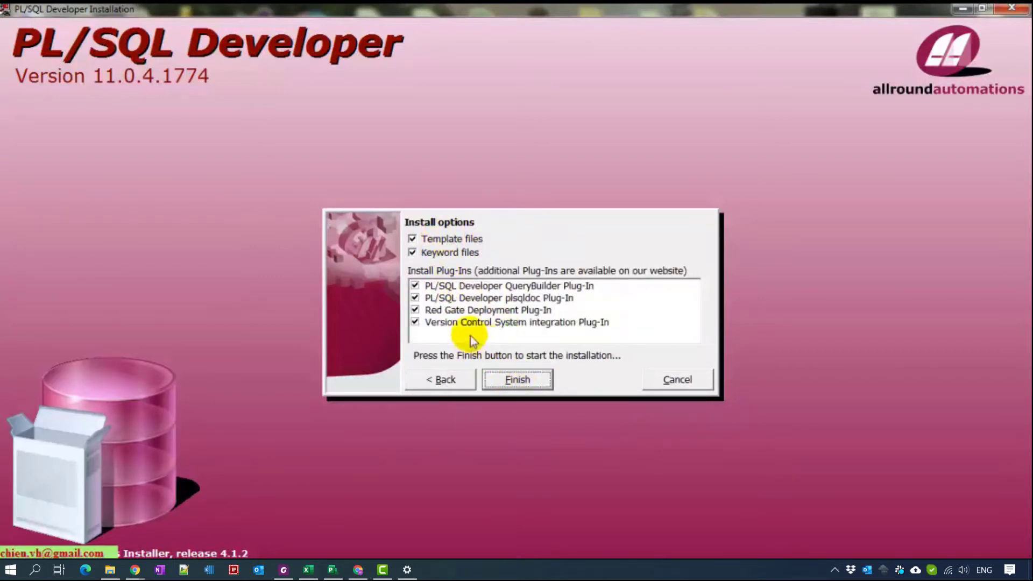
left_click(517, 379)
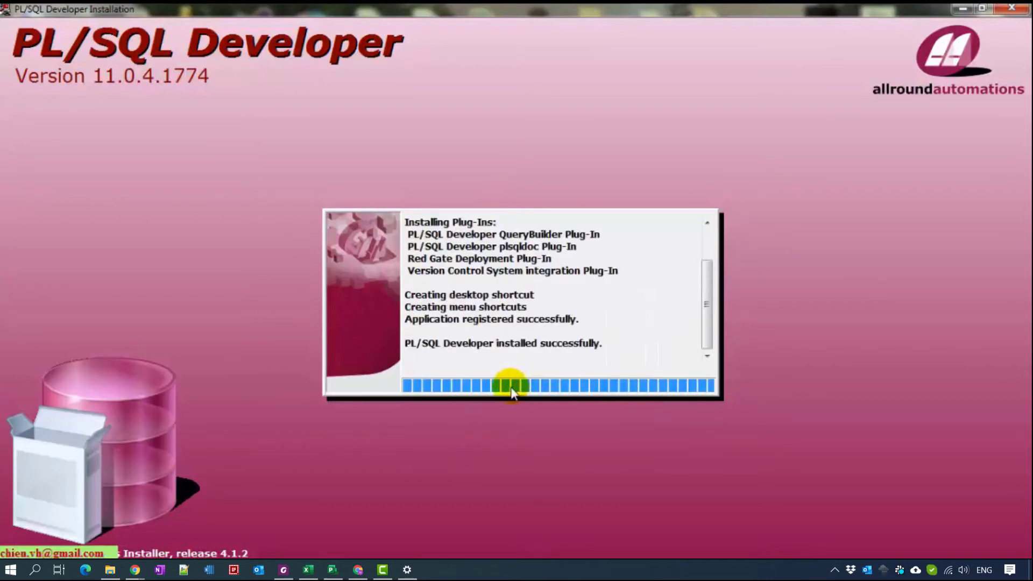
left_click(678, 380)
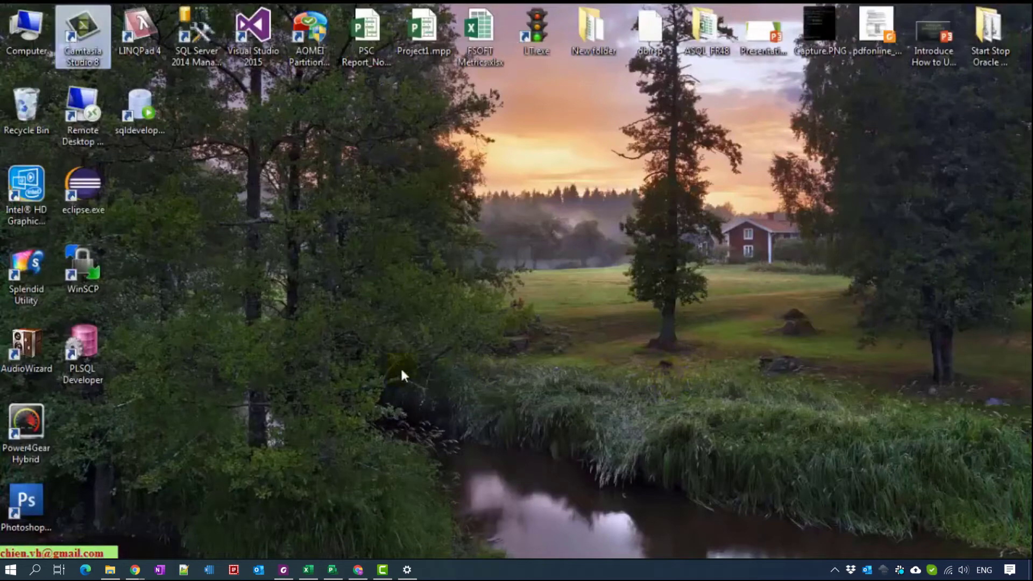
Launch PL/SQL Developer and enter user sys with its password in the logon dialog
left_click(97, 351)
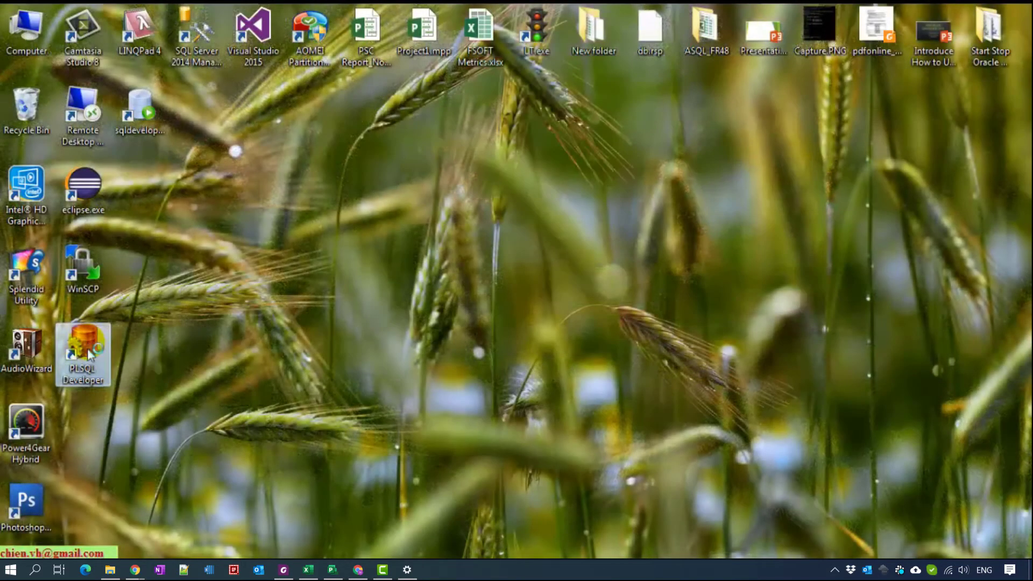
double_click(88, 348)
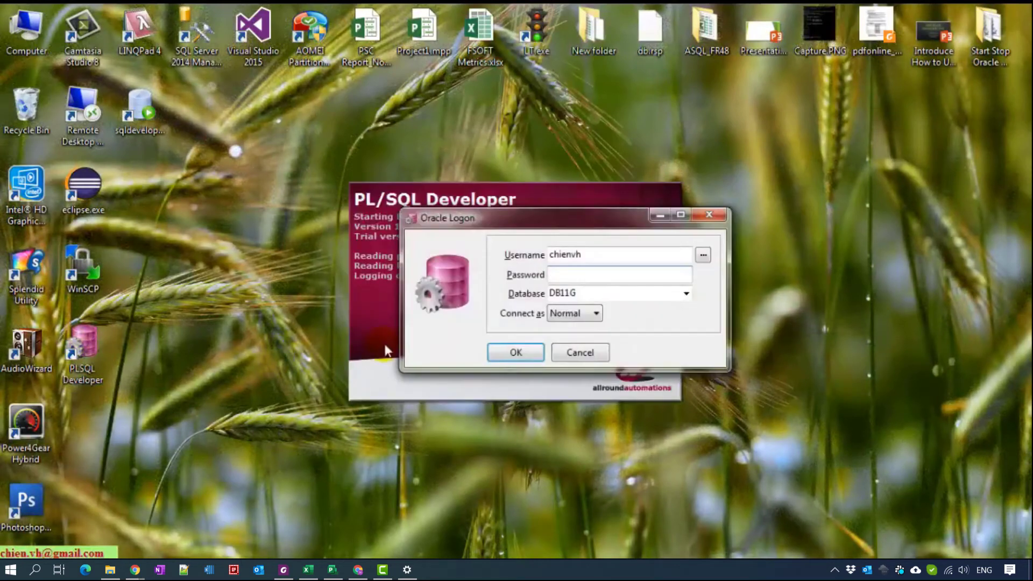
double_click(614, 254)
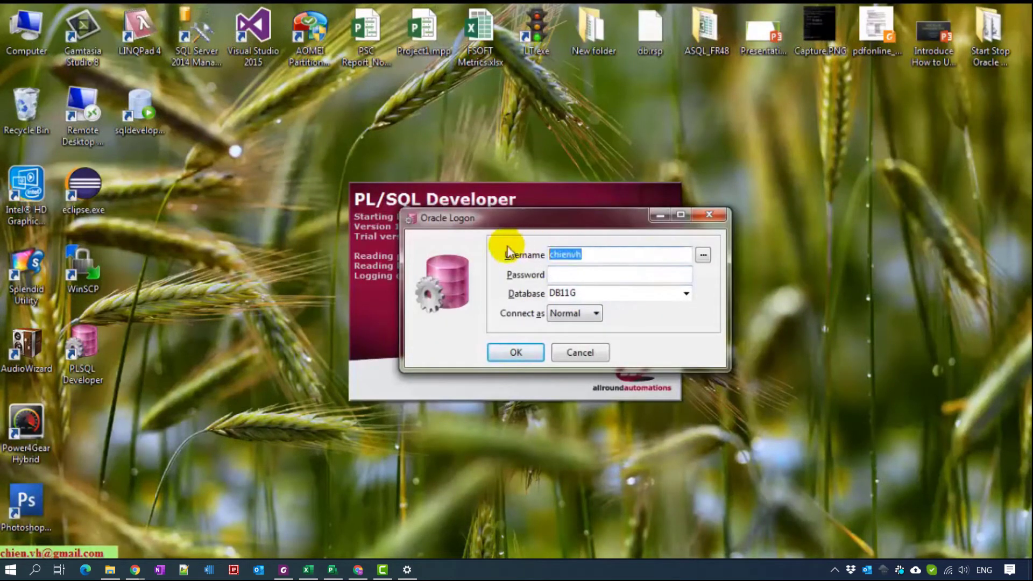
key("BackSpace")
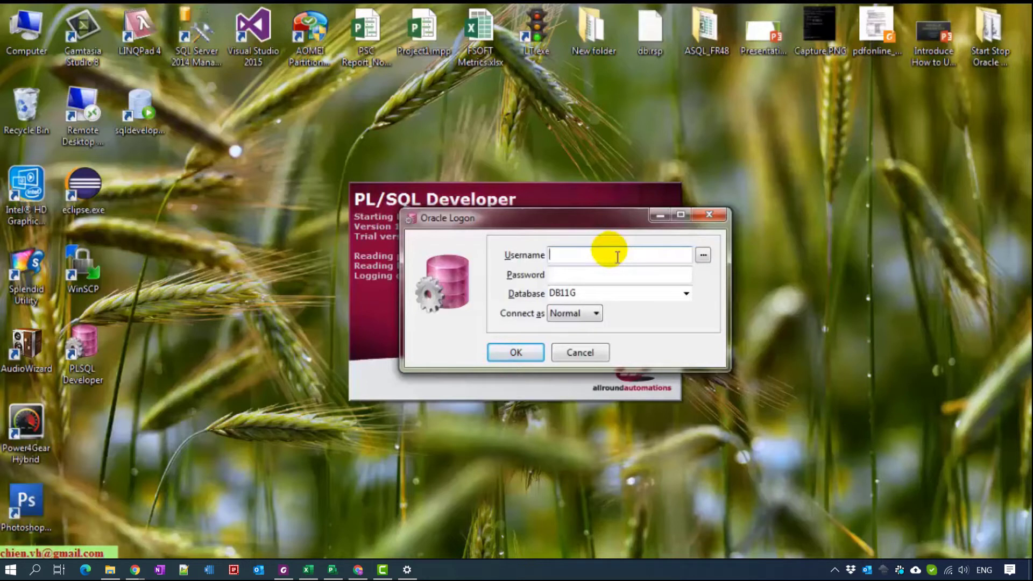
type("sys")
key("Tab")
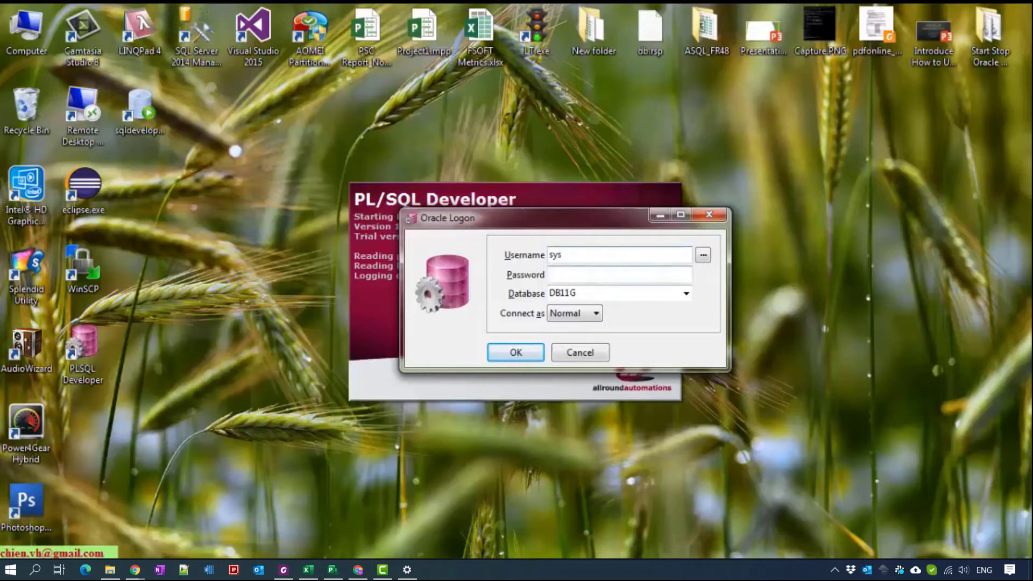
type("*******")
type("***")
Choose the DB11G database, connect as SYSDBA, and log on
left_click(686, 294)
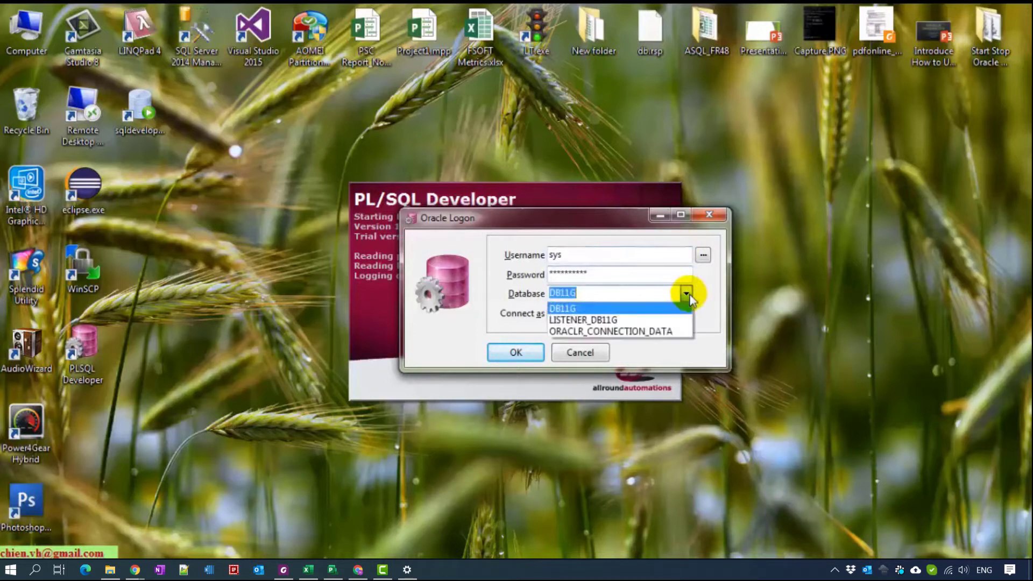
left_click(570, 310)
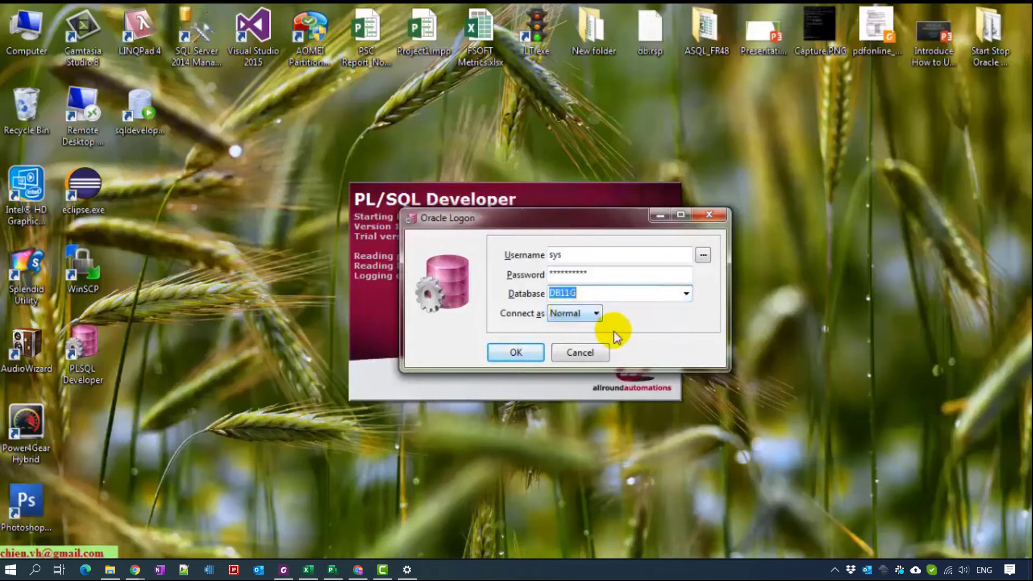
left_click(583, 317)
left_click(575, 348)
left_click(521, 354)
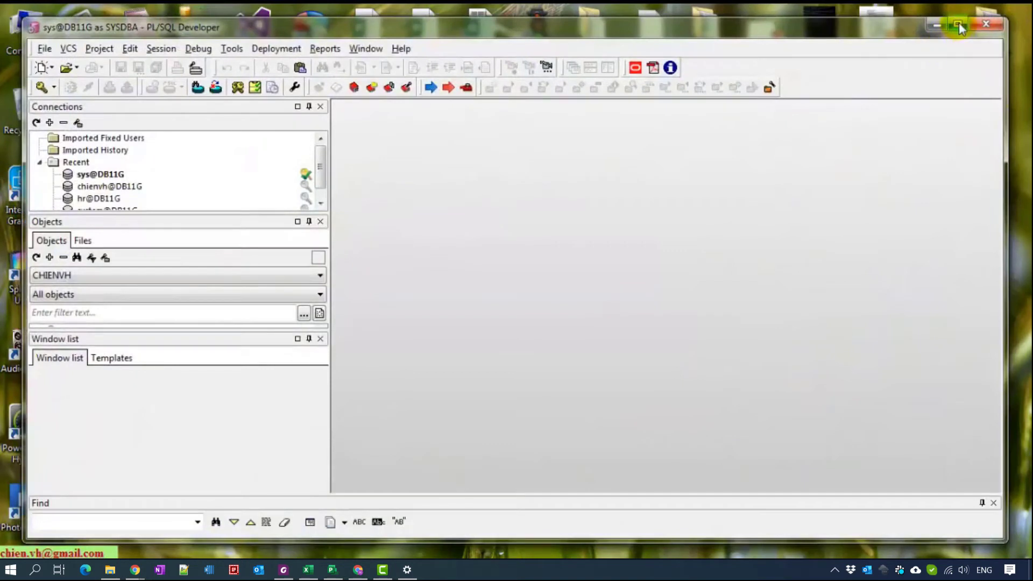
Maximize the window and resize the side panels, auto-hiding the window list for browser room
left_click(959, 24)
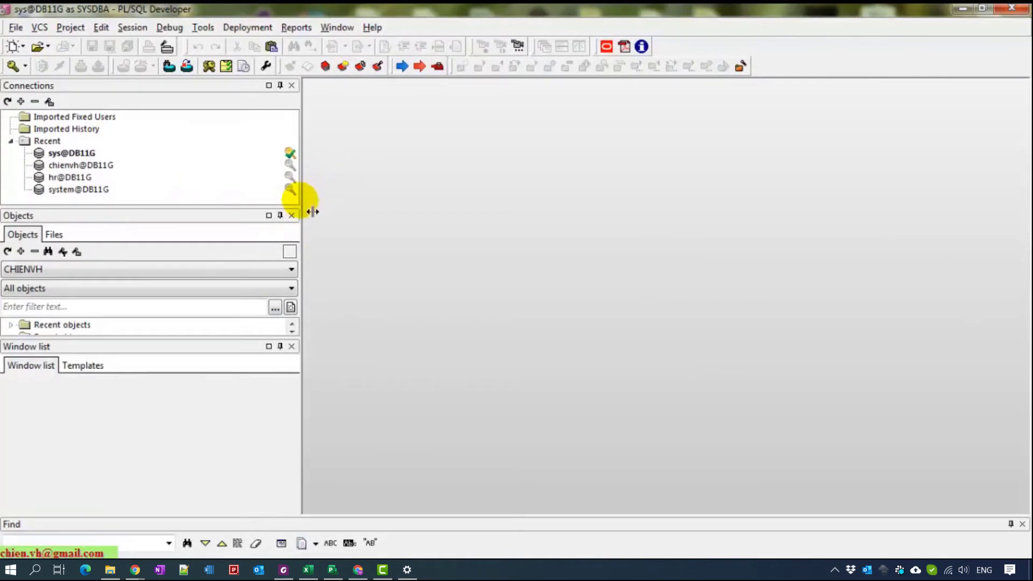
left_click_drag(302, 202, 340, 213)
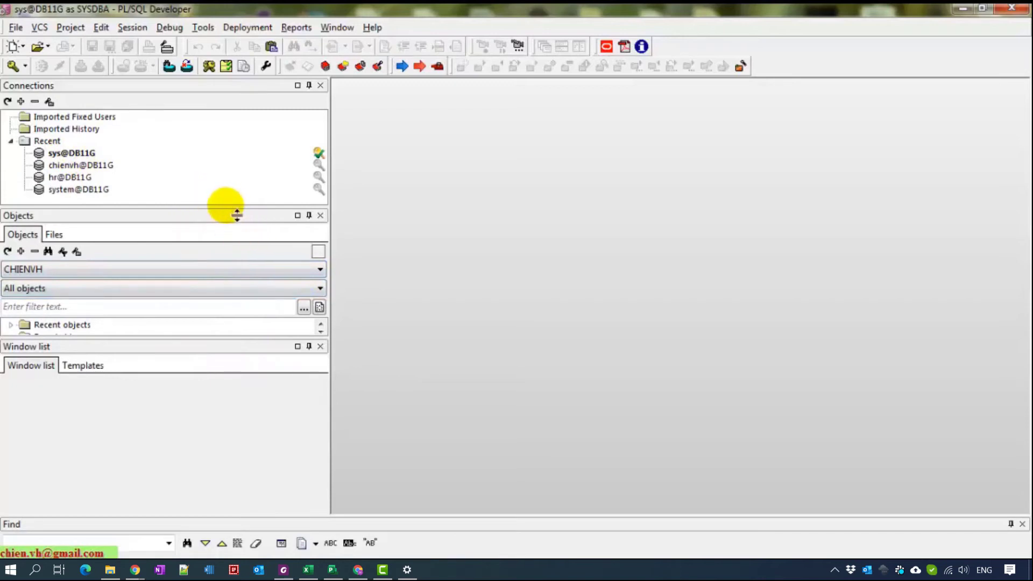
left_click_drag(237, 214, 236, 187)
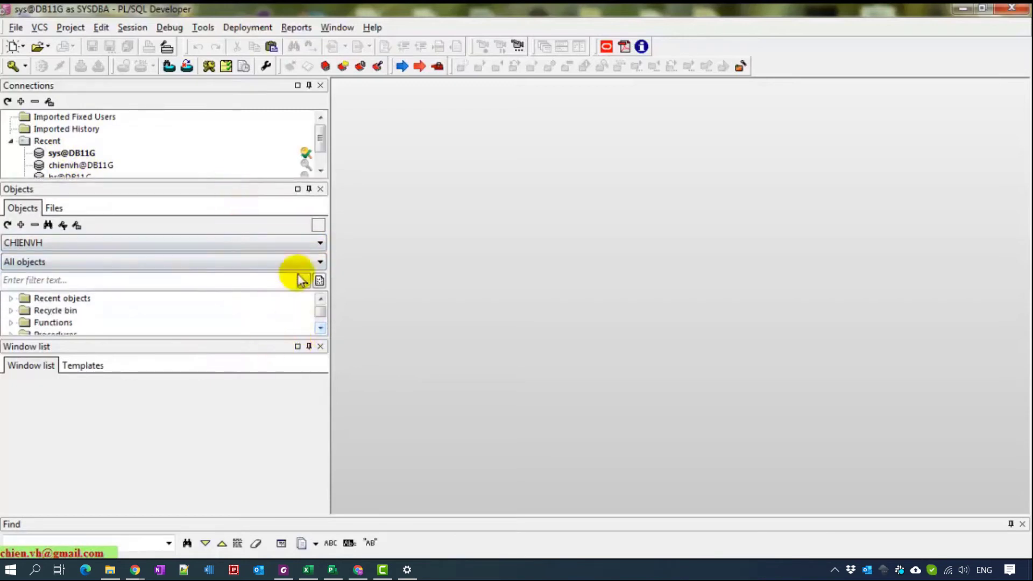
left_click(320, 243)
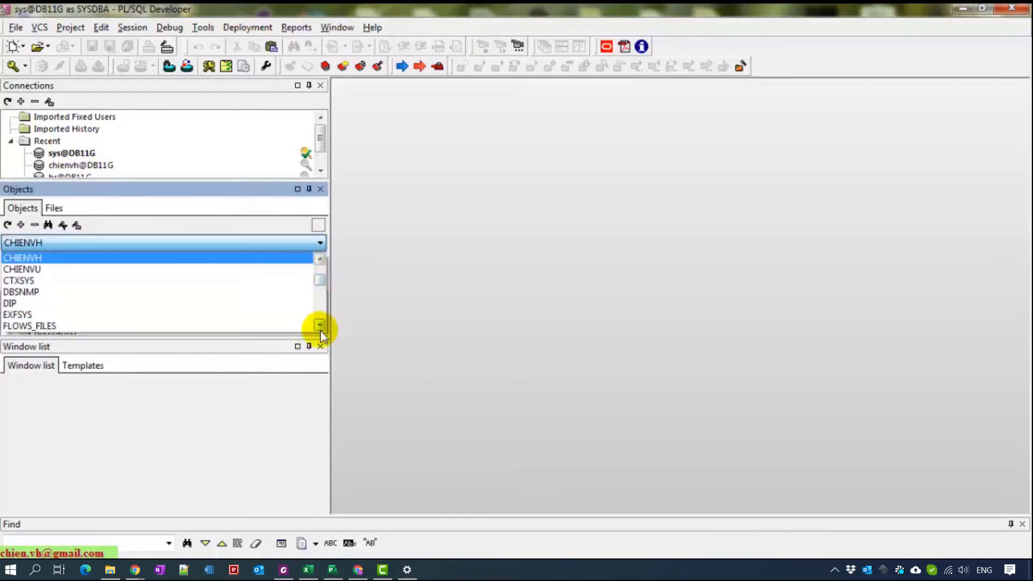
left_click(41, 258)
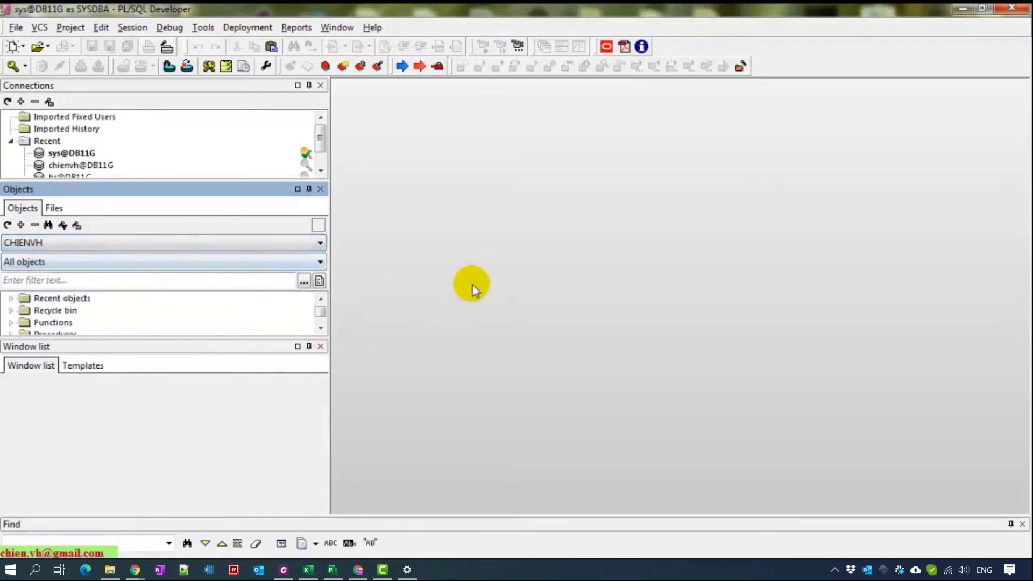
left_click(309, 347)
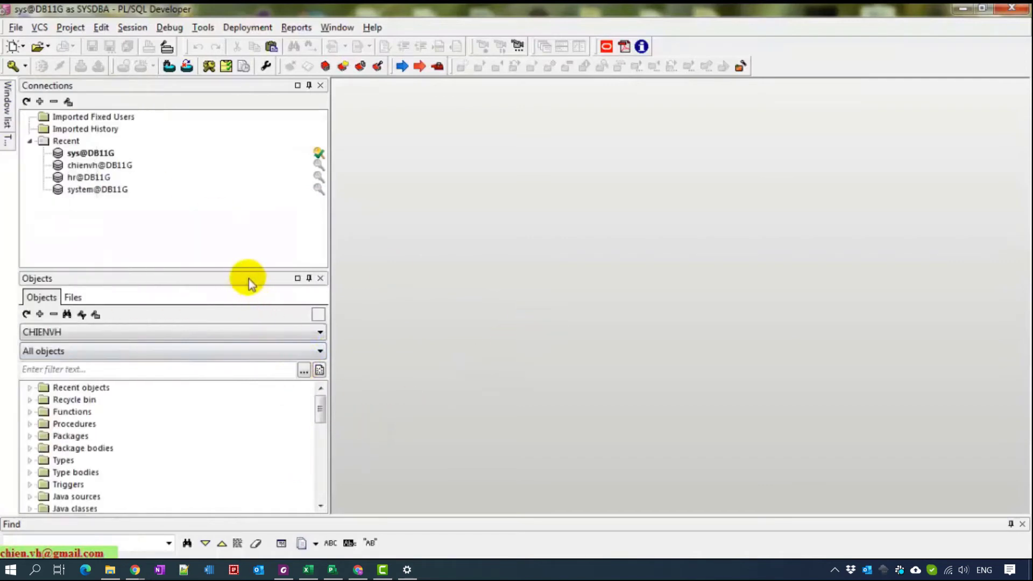
left_click_drag(258, 277, 258, 217)
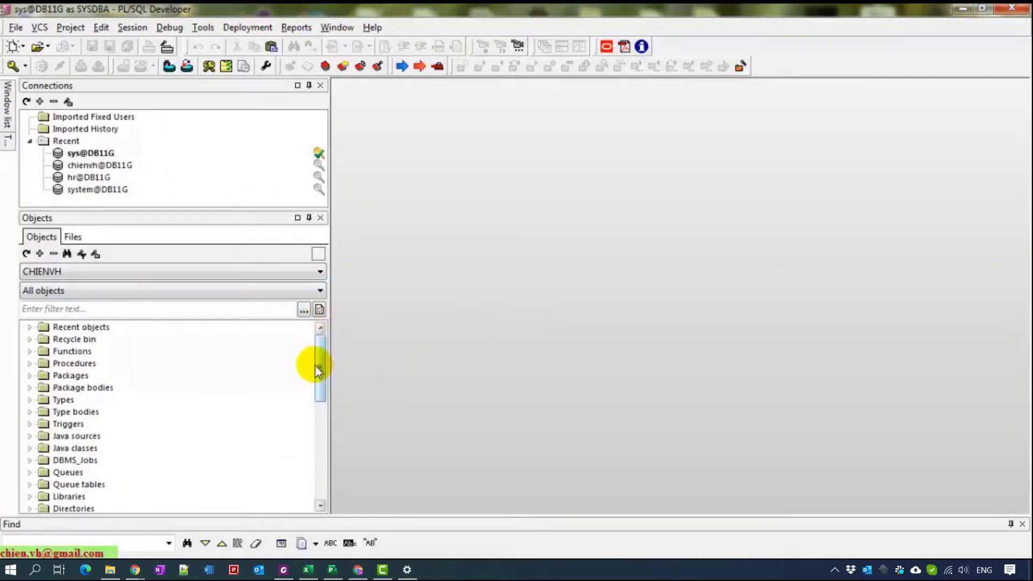
Try the object filter, expand Tables, and switch the owner to CHIENVU
left_click(320, 291)
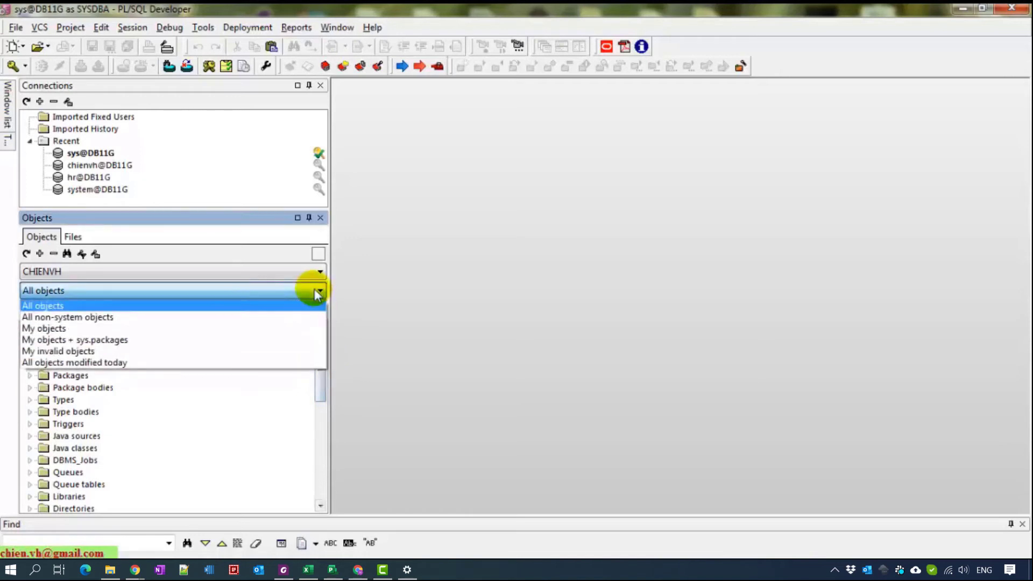
left_click(203, 317)
left_click(197, 291)
left_click(137, 306)
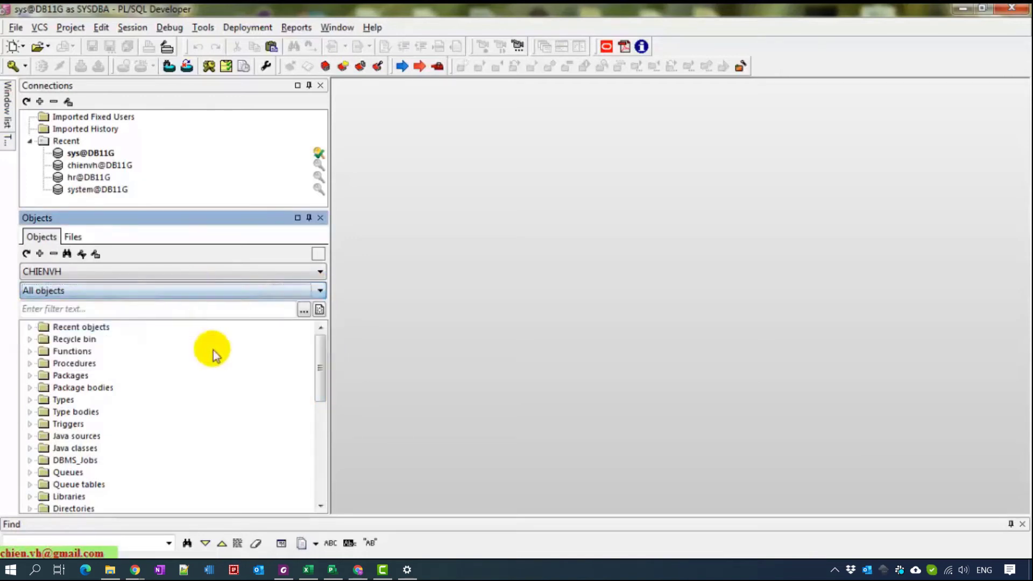
left_click_drag(321, 368, 322, 418)
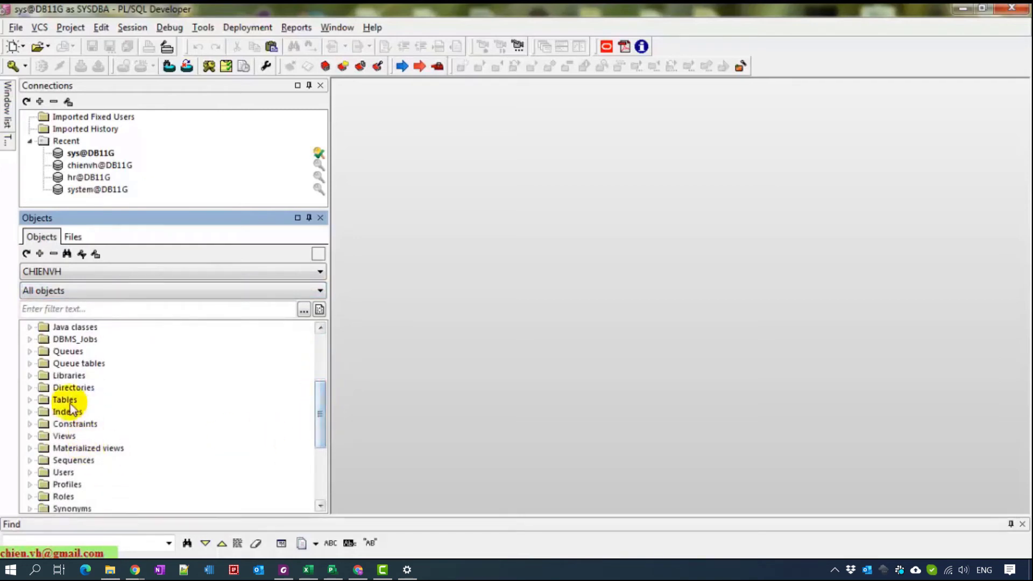
double_click(65, 399)
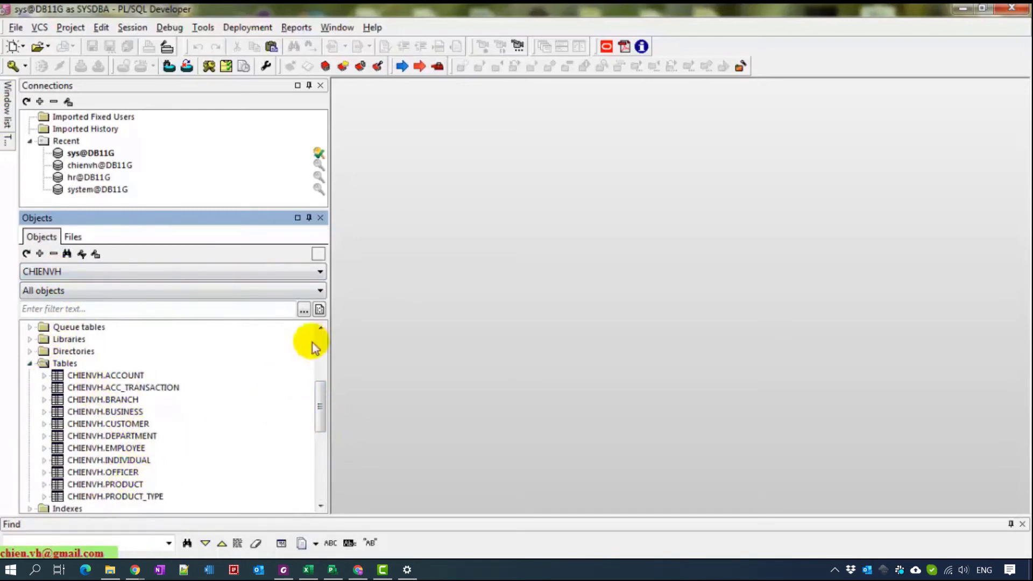
left_click(318, 272)
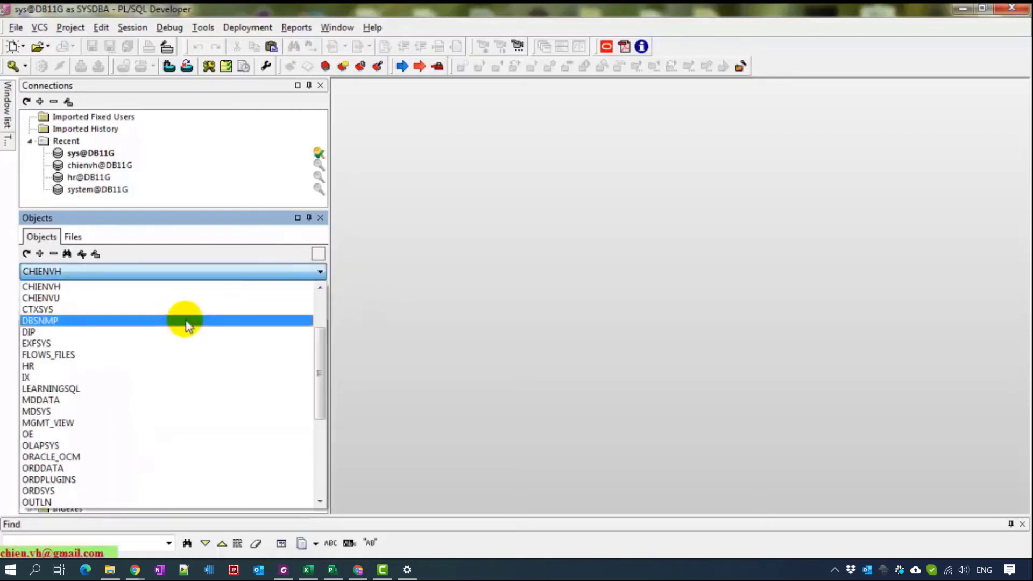
left_click(154, 300)
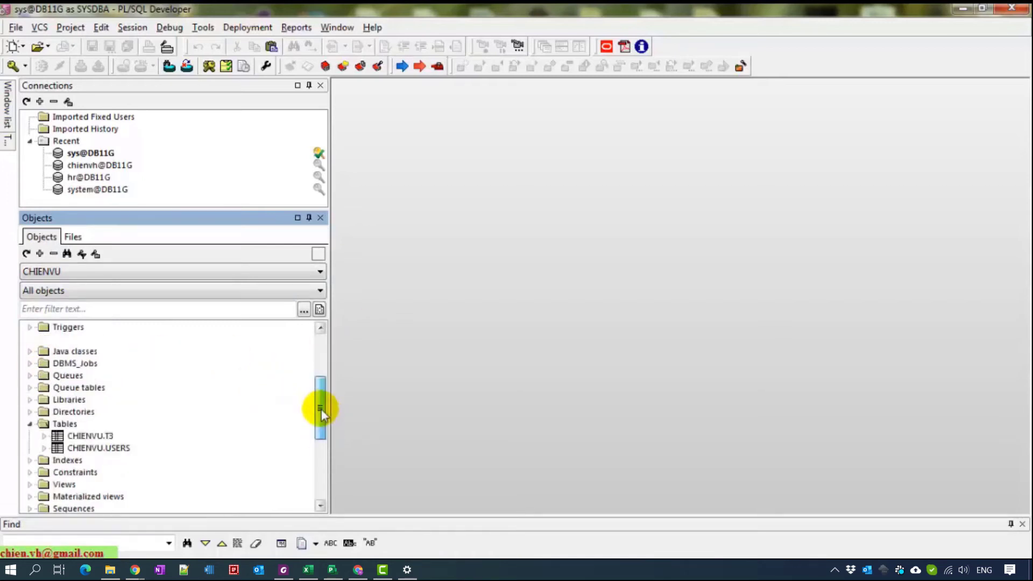
left_click_drag(321, 410, 321, 428)
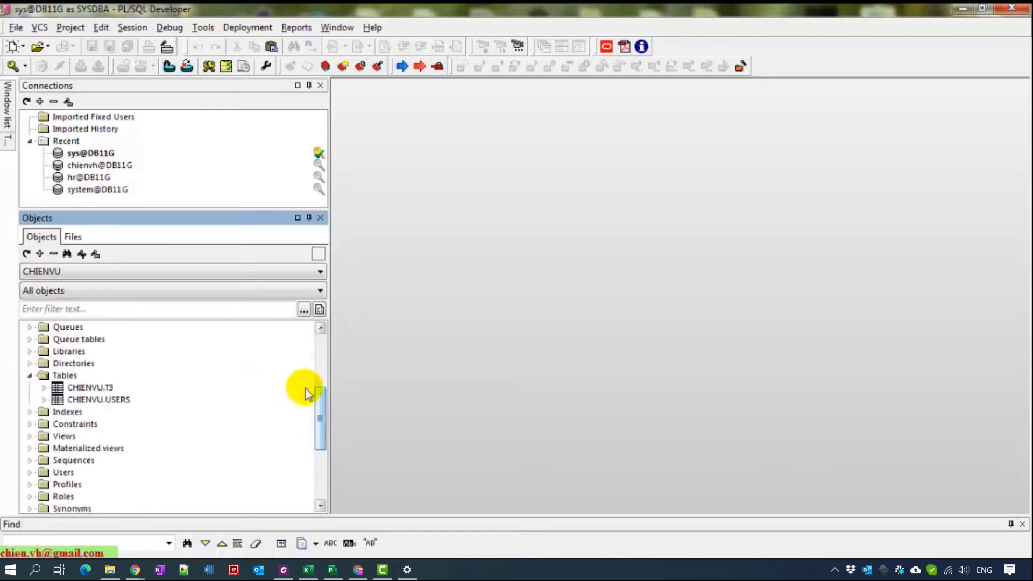
Disconnect the sys@DB11G session and connect as chienvh@DB11G with its password
right_click(95, 152)
left_click(141, 363)
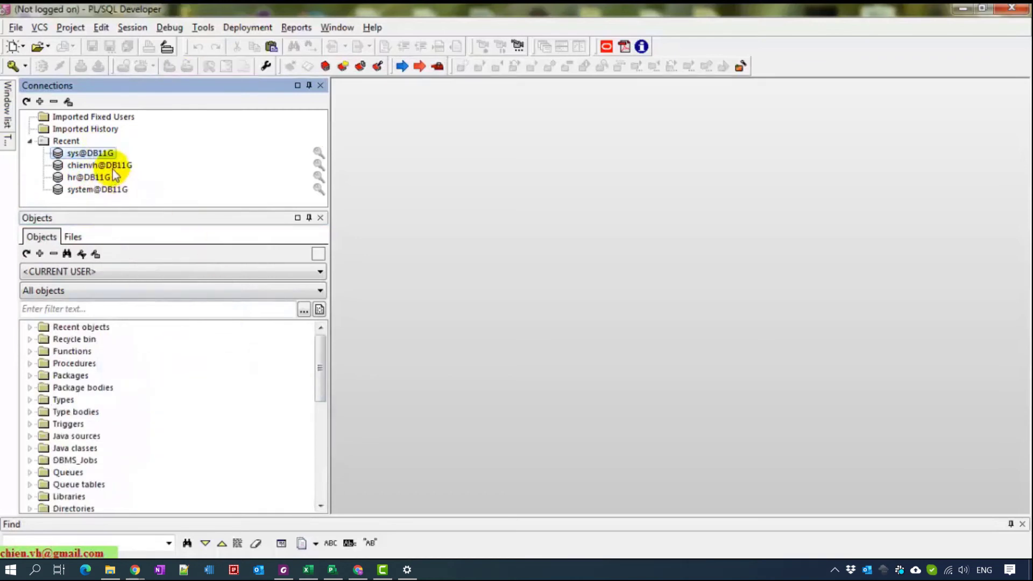
right_click(100, 164)
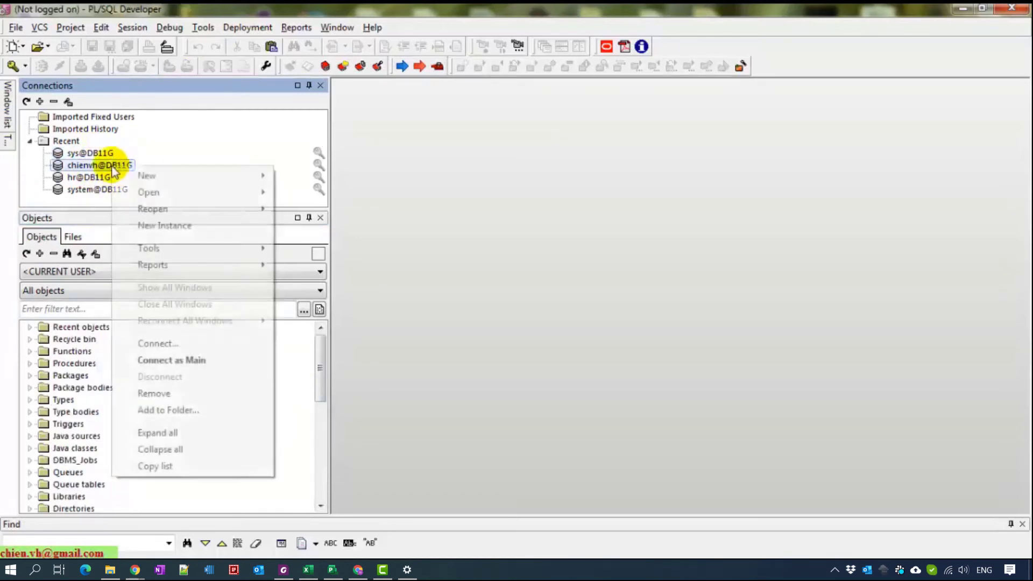
left_click(162, 343)
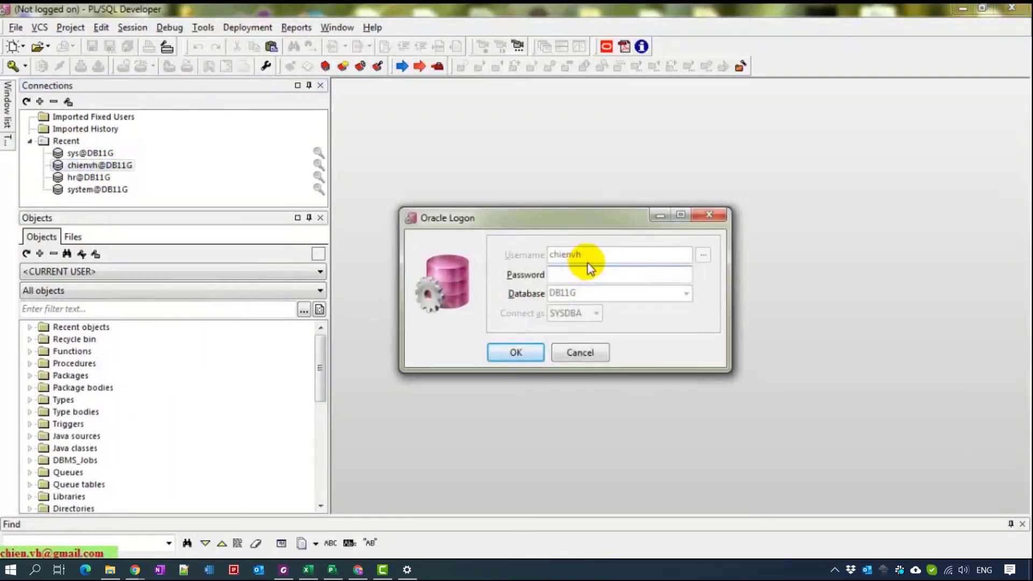
type("*****")
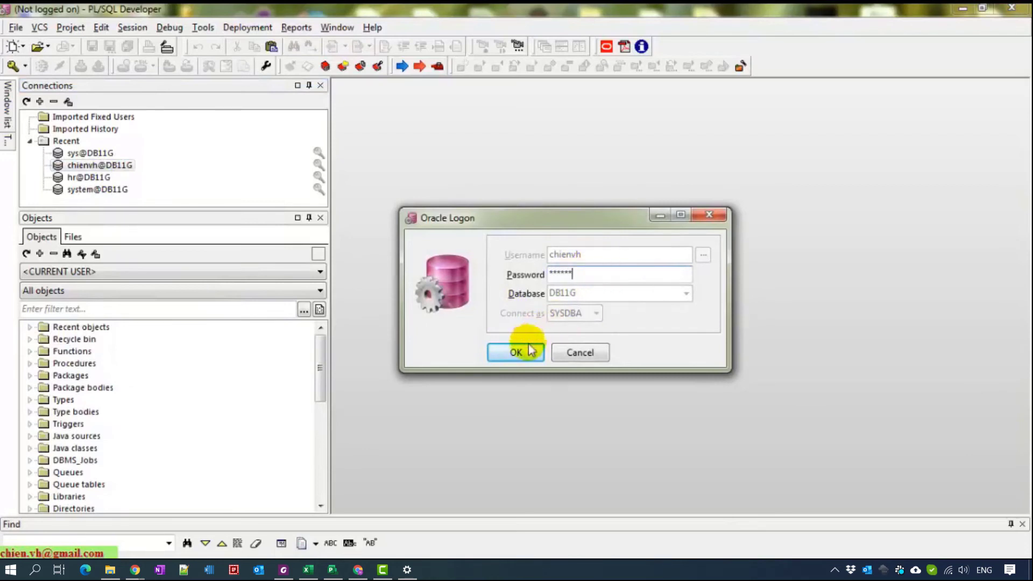
left_click(516, 352)
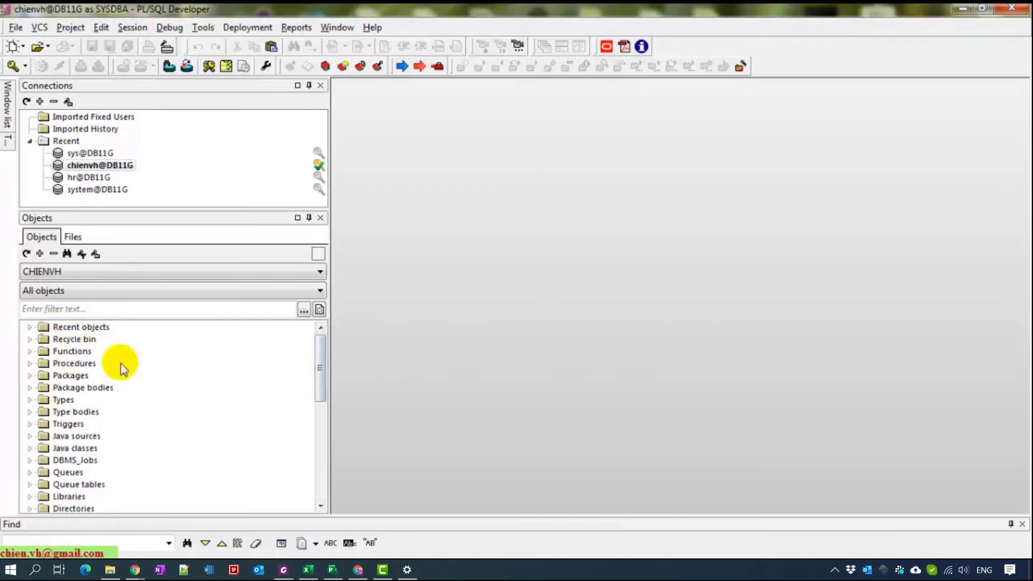
mouse_move(321, 359)
left_mouse_down()
mouse_move(327, 353)
mouse_move(334, 367)
mouse_move(323, 400)
left_mouse_up()
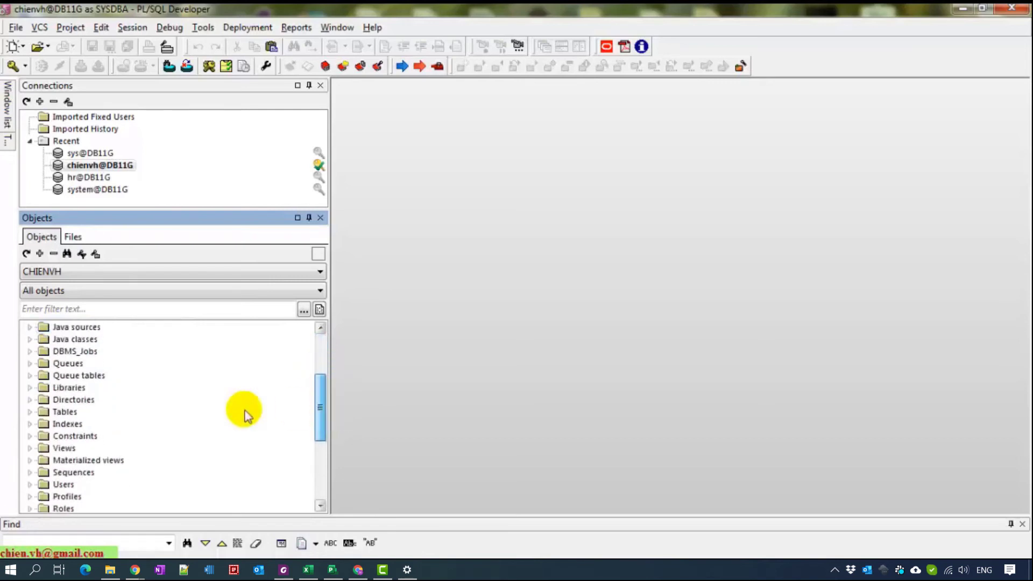
Expand the Tables folder and switch the owner from CHIENVH to CHIENVU, listing T3 and USERS
left_click(29, 418)
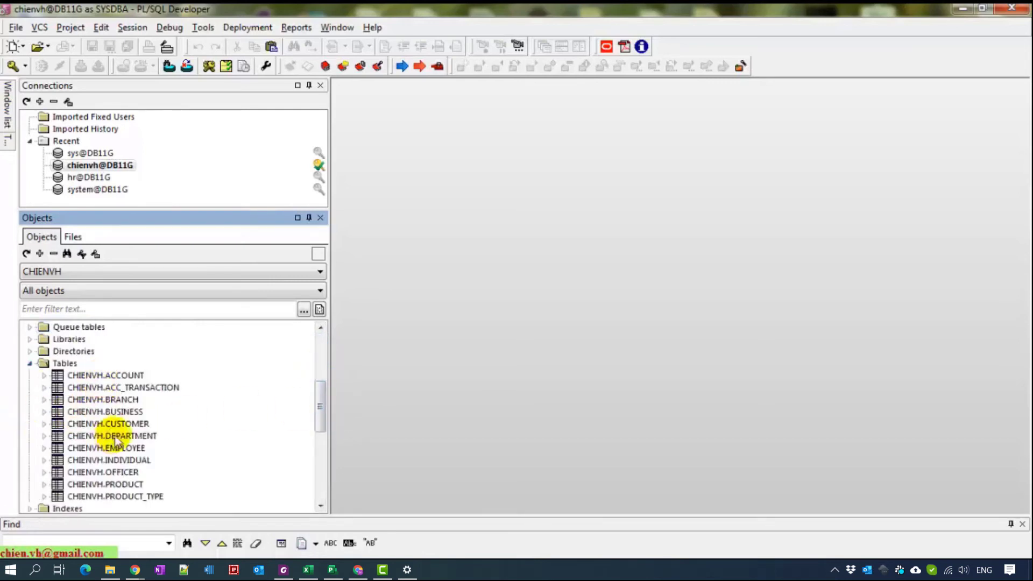
scroll(163, 466, "down", 2)
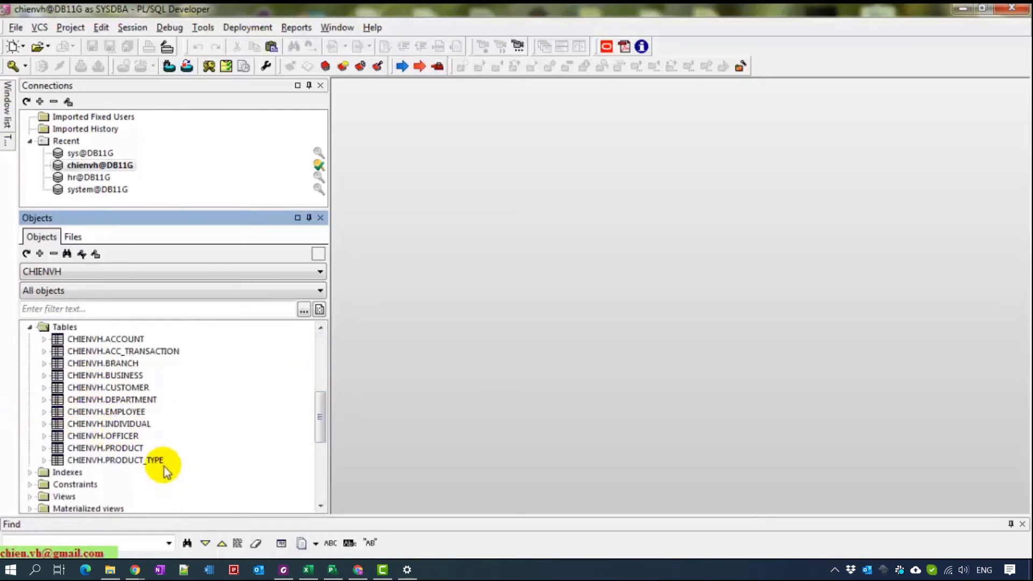
scroll(164, 466, "up", 3)
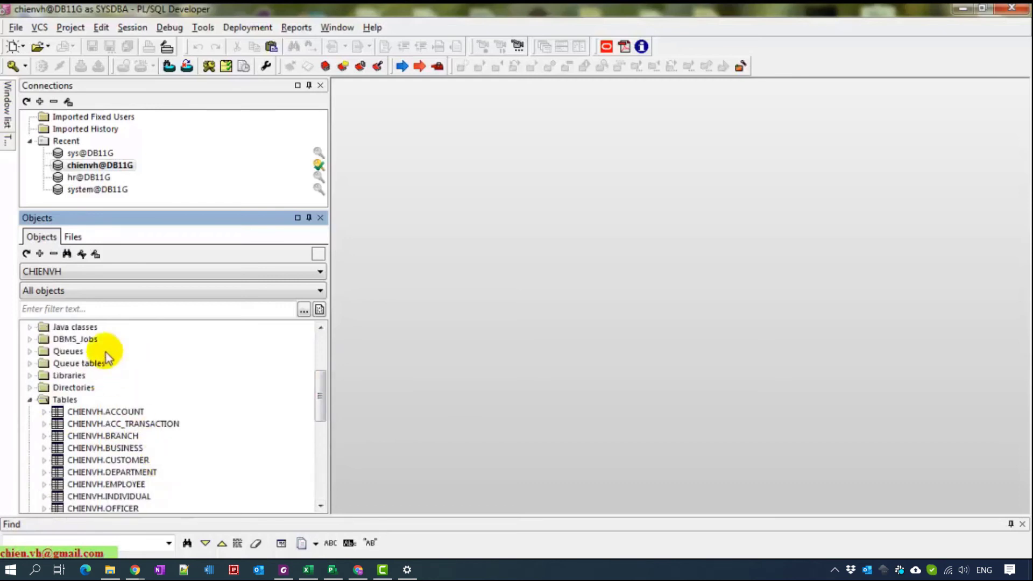
left_click(320, 272)
left_click(141, 303)
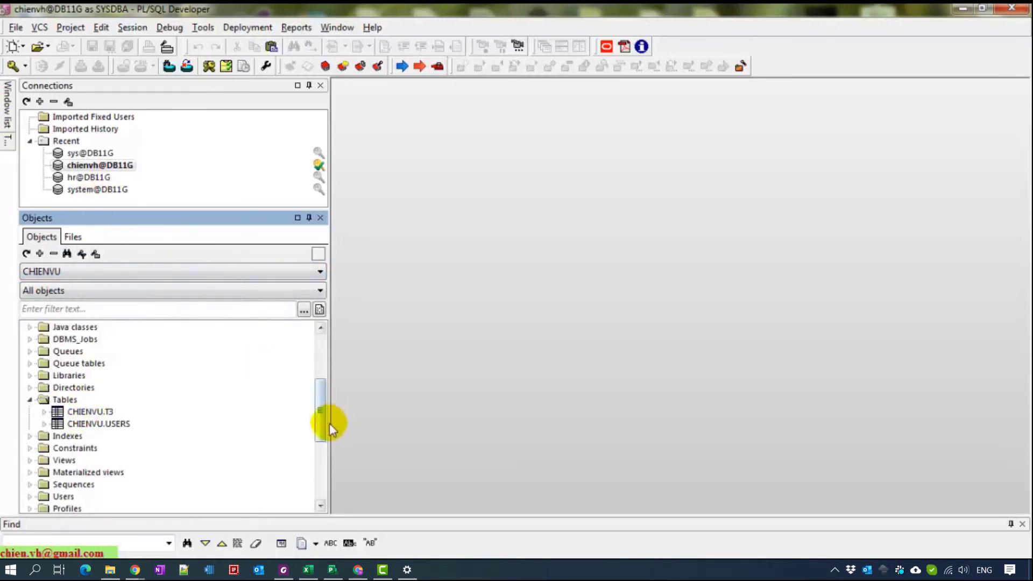
mouse_move(322, 412)
left_mouse_down()
mouse_move(327, 391)
mouse_move(339, 435)
left_mouse_up()
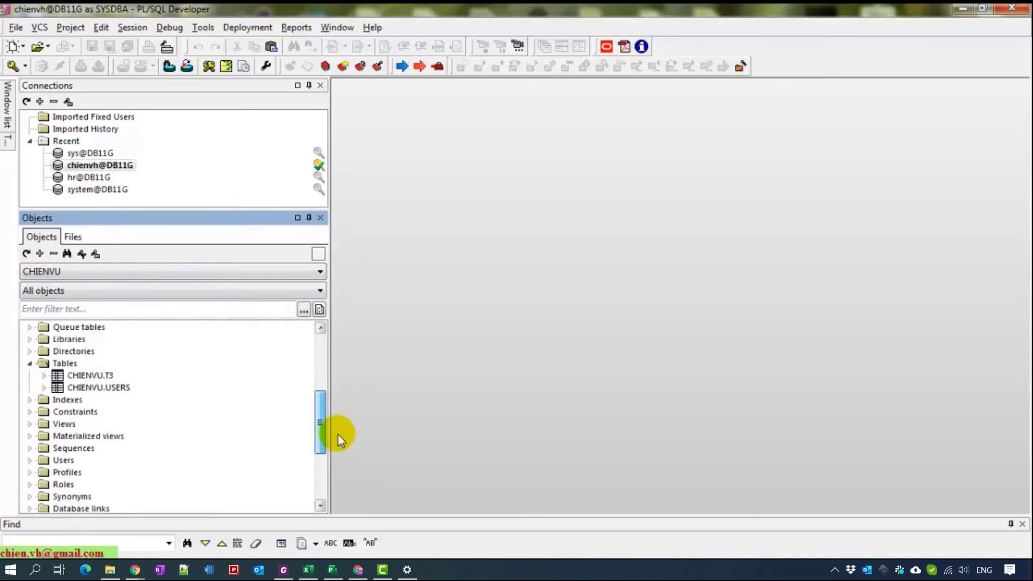
Open a maximized new SQL window and type 'Select * from chienvu.Users;'
left_click(15, 47)
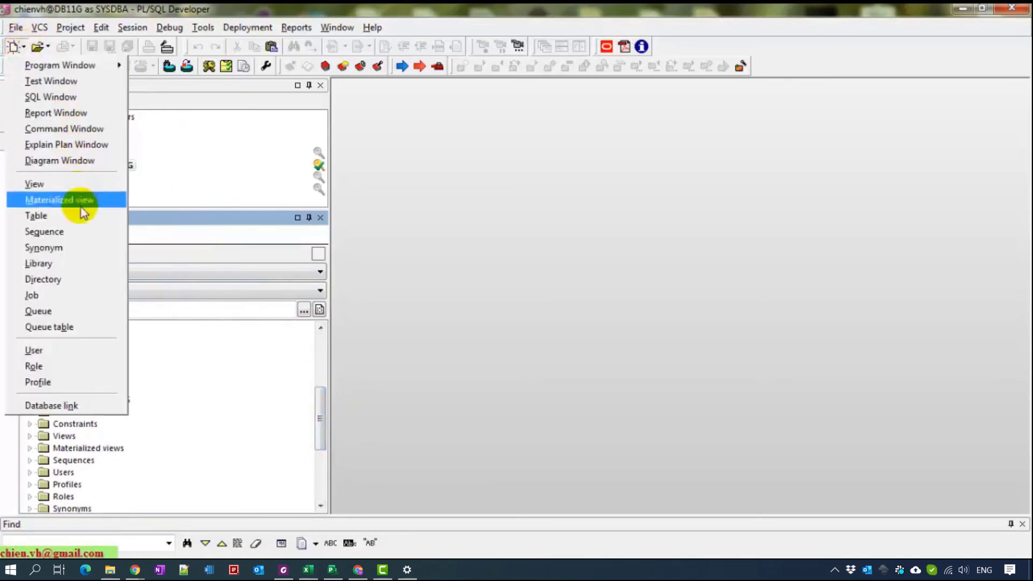
left_click(50, 97)
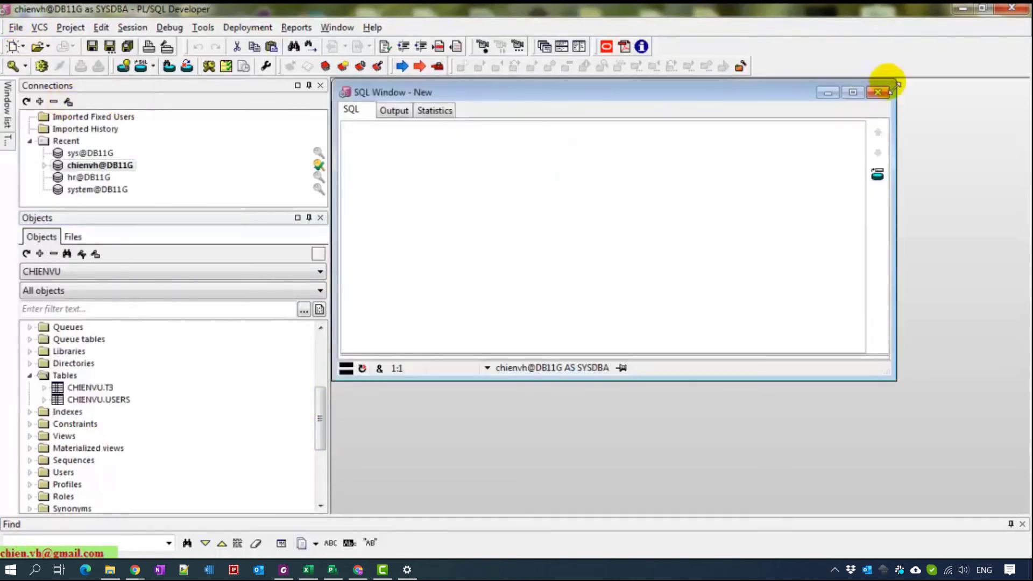
left_click(856, 95)
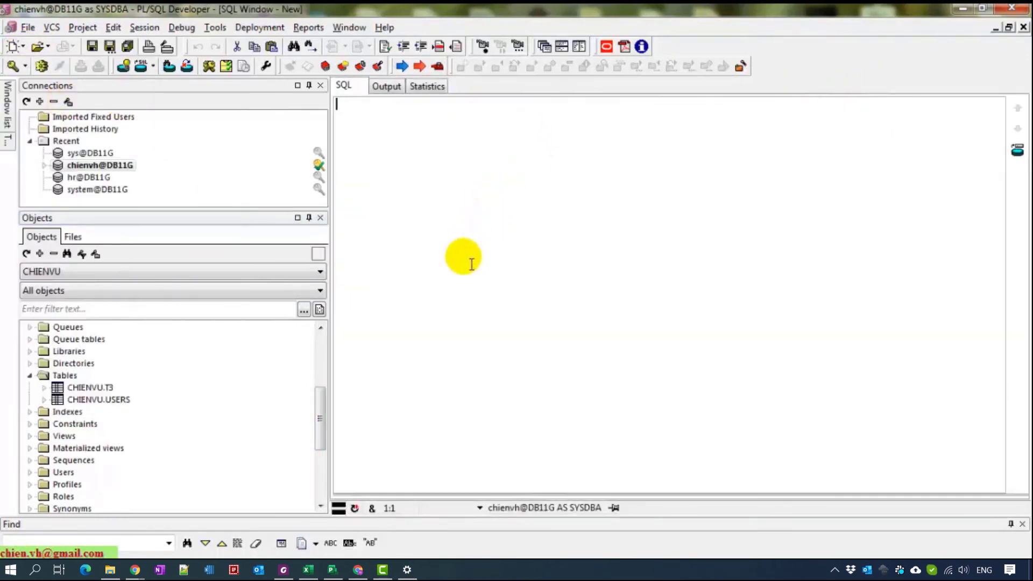
left_click(433, 281)
type("Select * from chienvu.U")
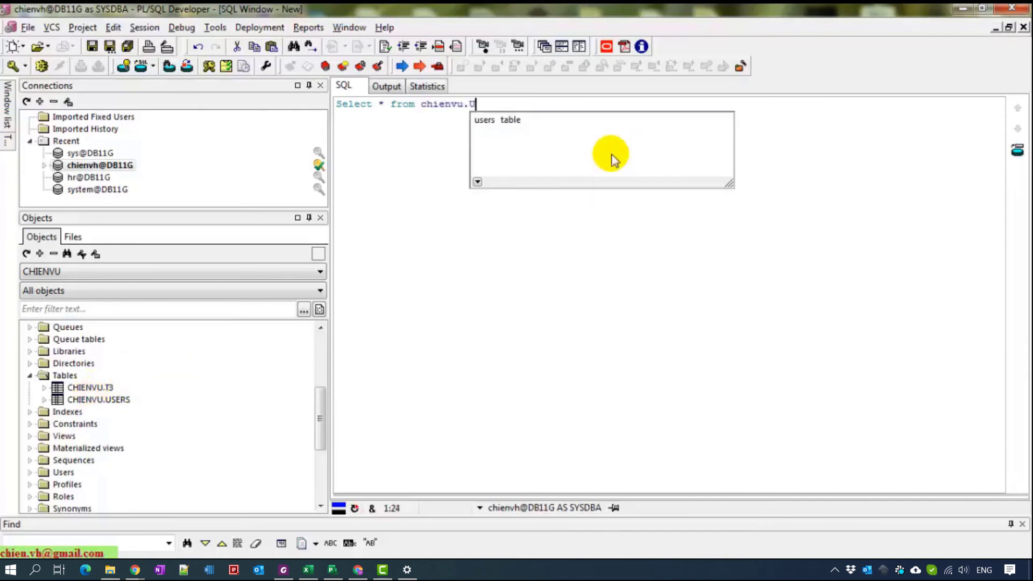
type("sers")
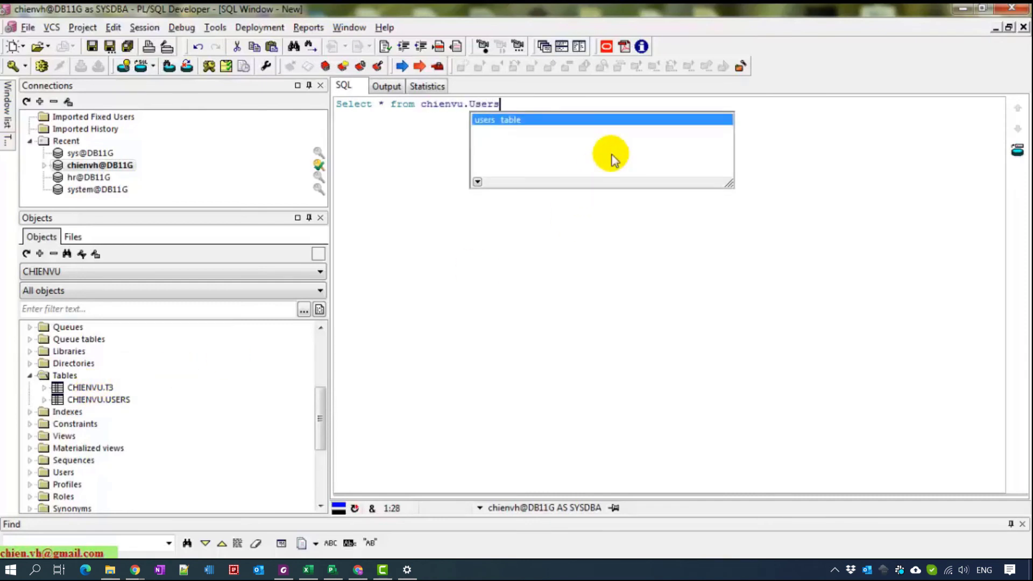
type(";")
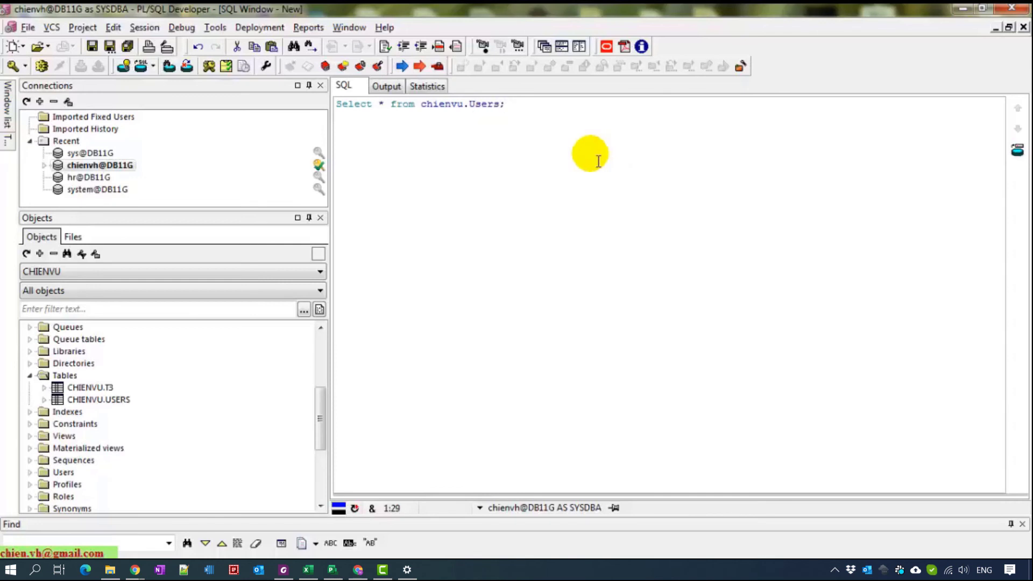
key("ctrl+a")
key("End")
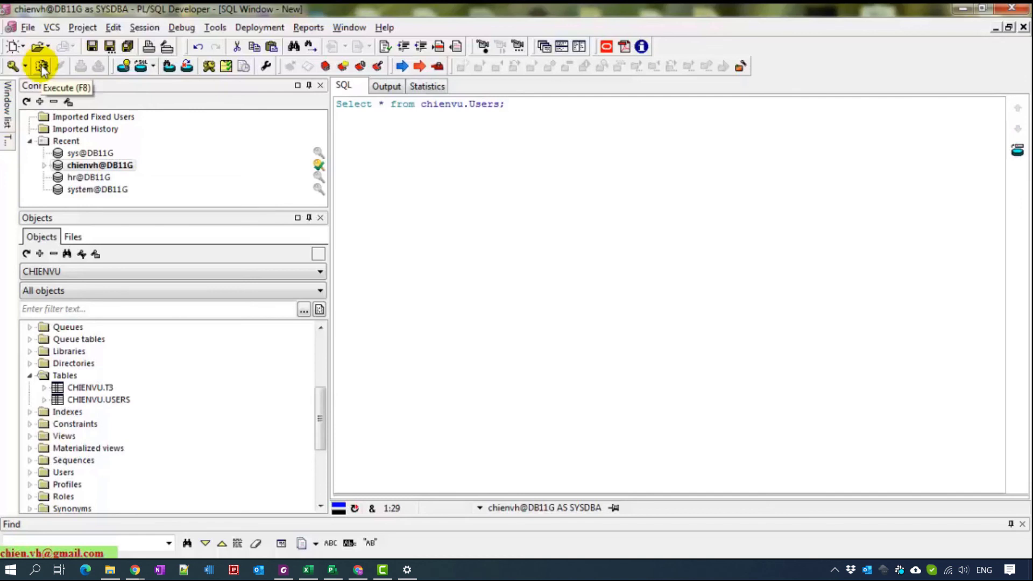
Execute the chienvu.Users query and widen the NAME column in the two-row results
left_click(41, 66)
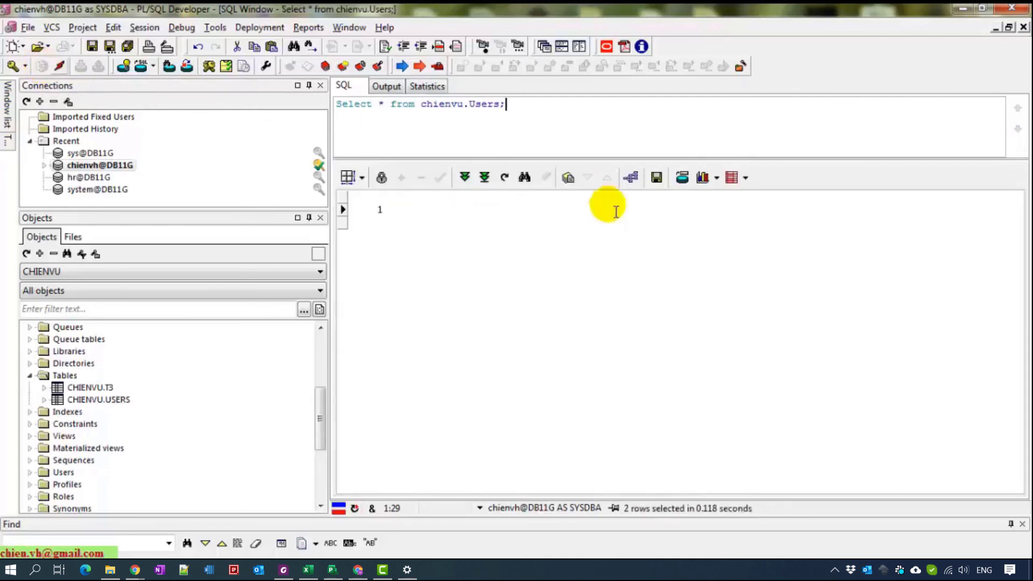
left_click(487, 198)
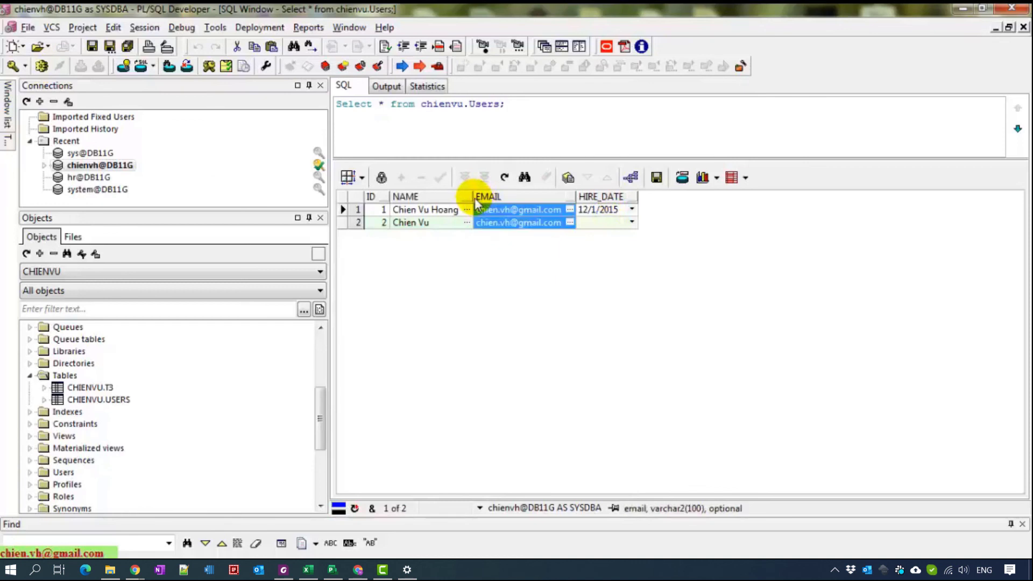
left_click_drag(473, 197, 518, 197)
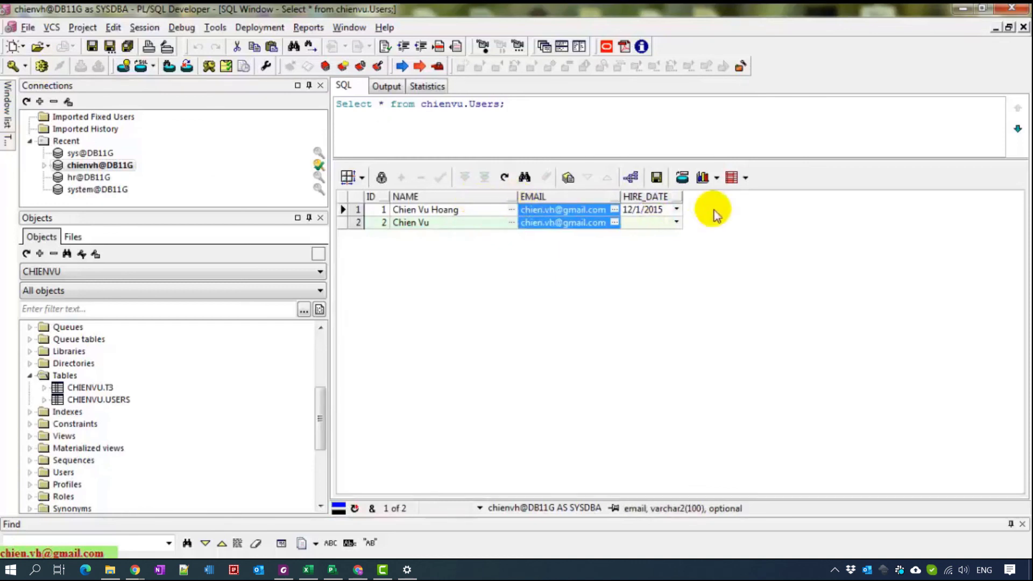